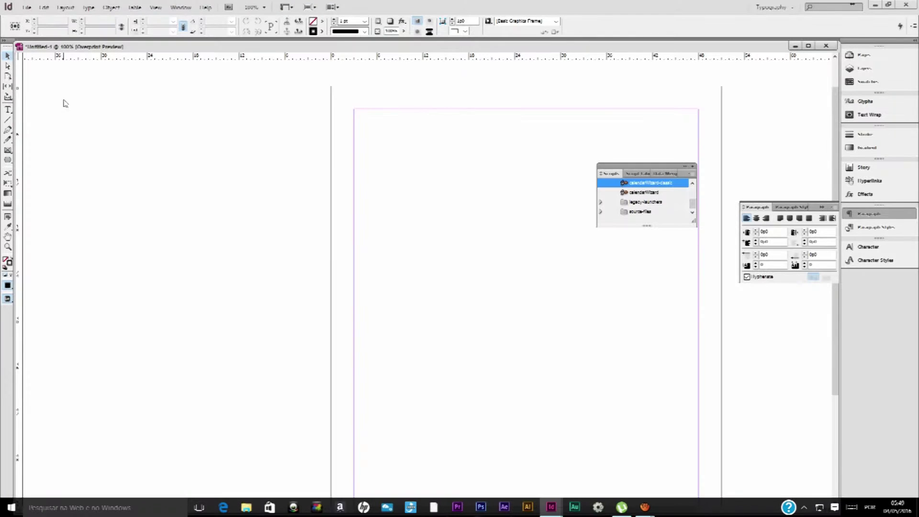
- Zoom out and fit the whole blank letter page centred in the window
key(ctrl+minus)
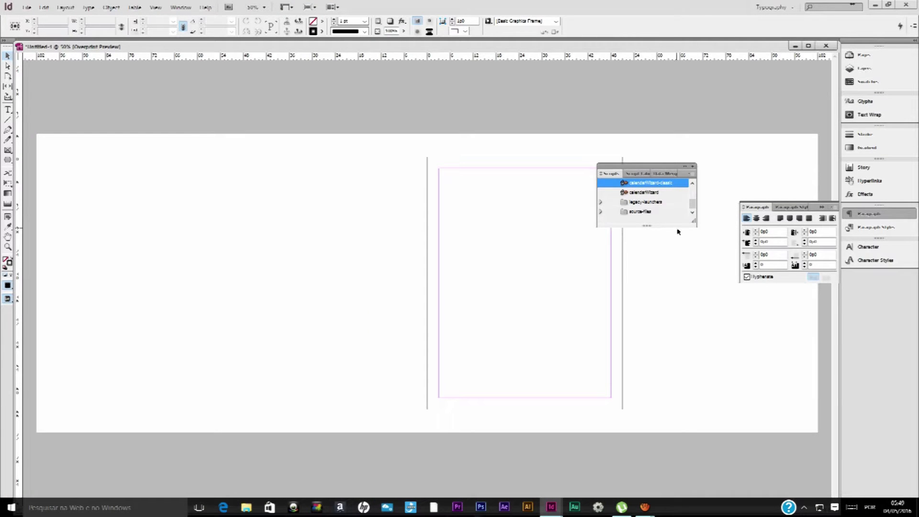
key(ctrl+0)
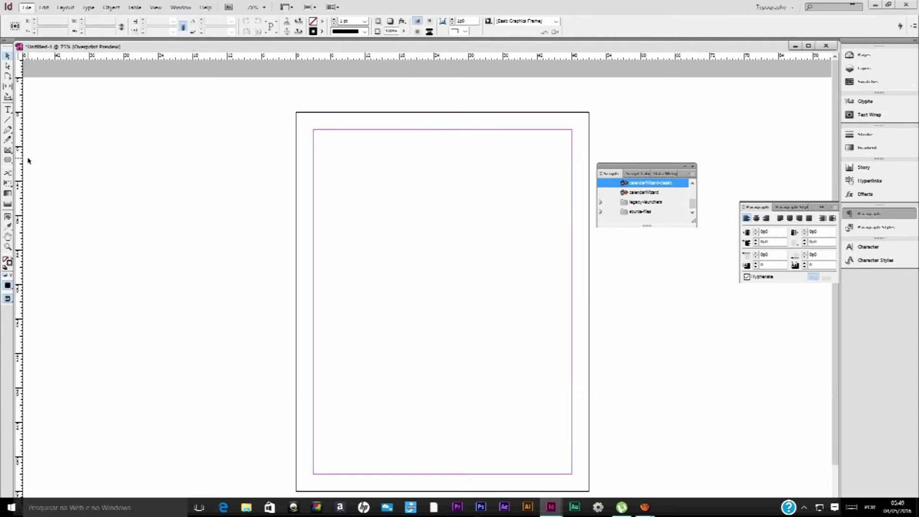
click(9, 160)
- Drag out a large hexagon frame straddling the page's left edge and the pasteboard
drag(153, 164, 368, 351)
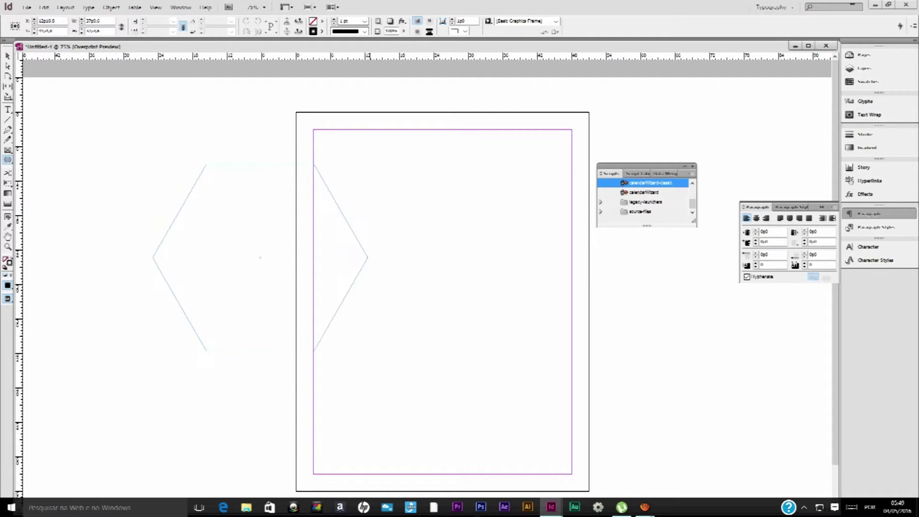
drag(368, 352, 388, 374)
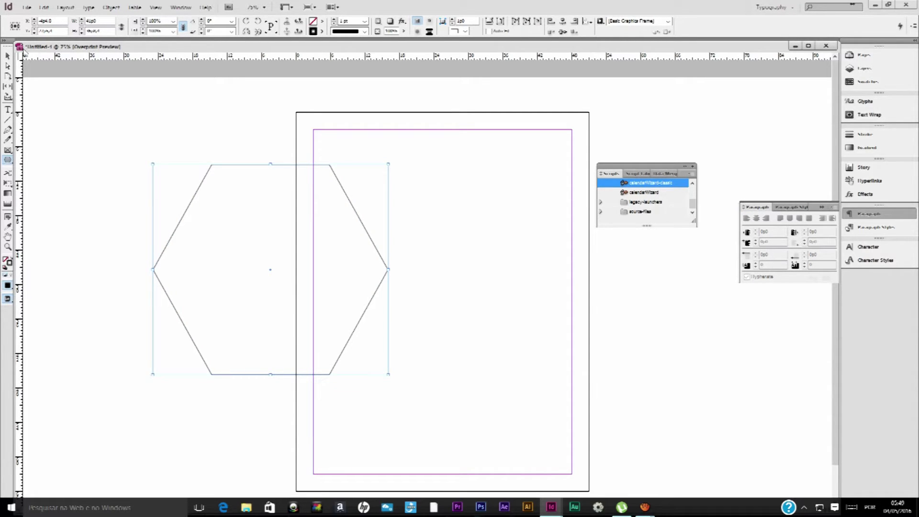
- Place the Link image into the hexagon frame
key(ctrl+d)
scroll(568, 181, down, 3)
scroll(568, 181, down, 3)
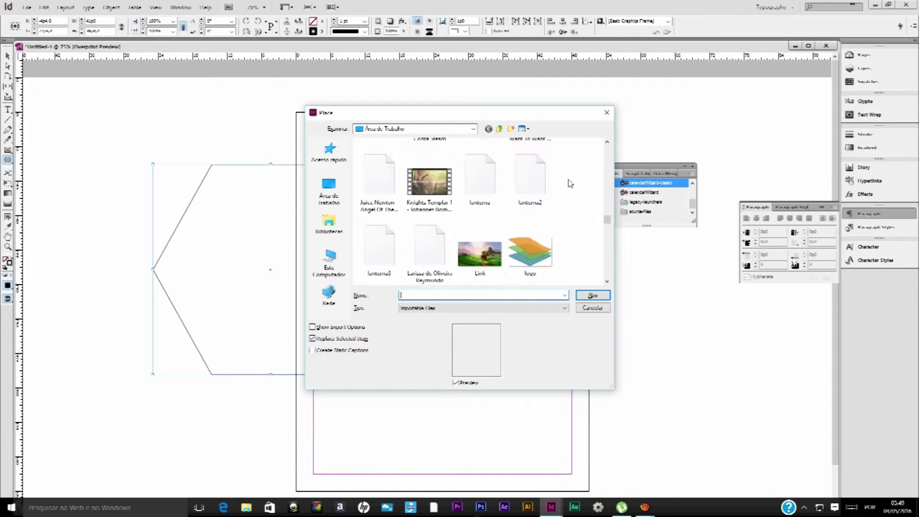
scroll(569, 181, down, 2)
double_click(480, 254)
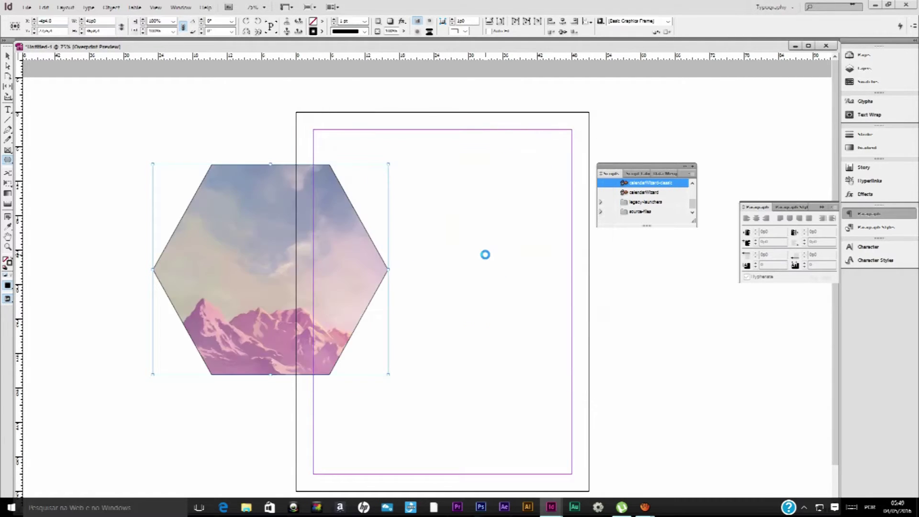
- Shift the illustration inside the hexagon until the castle, horse and rider show
click(10, 57)
mouse_move(267, 263)
mouse_down()
mouse_move(212, 222)
mouse_move(207, 197)
mouse_up()
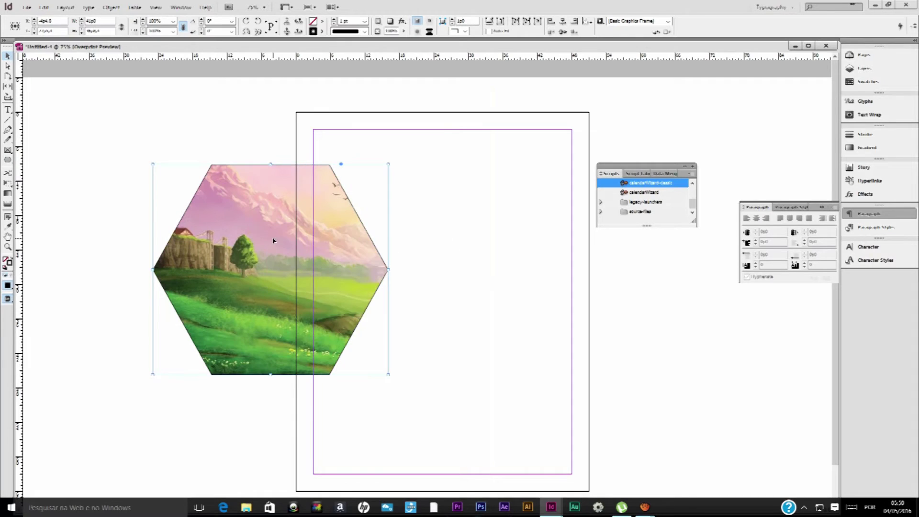
drag(330, 311, 253, 272)
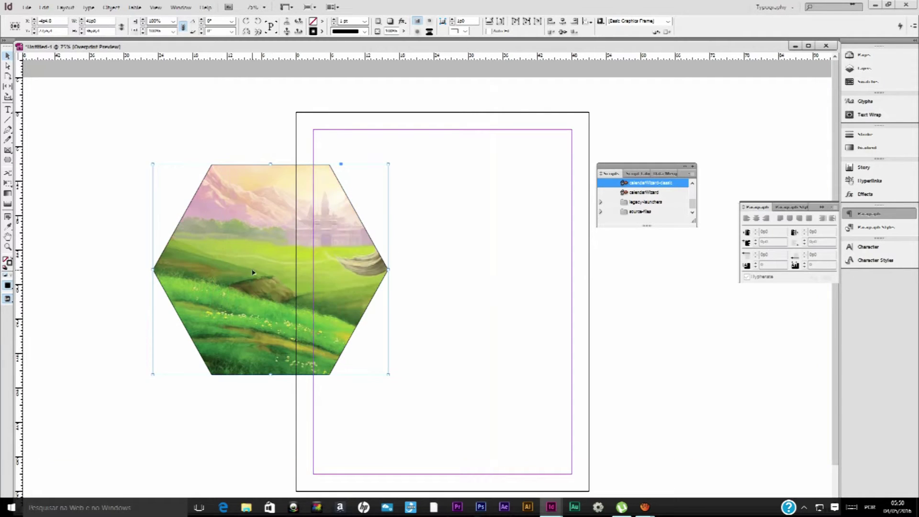
drag(335, 240, 263, 261)
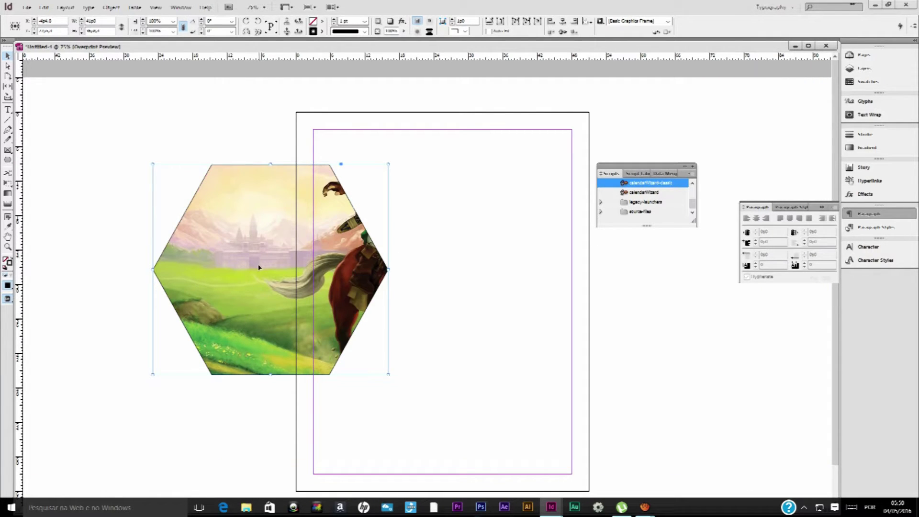
drag(319, 268, 208, 266)
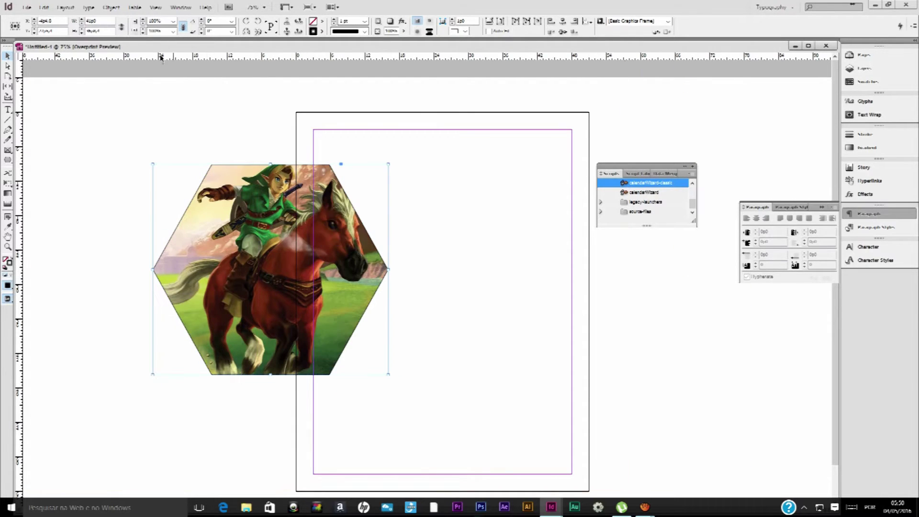
click(47, 8)
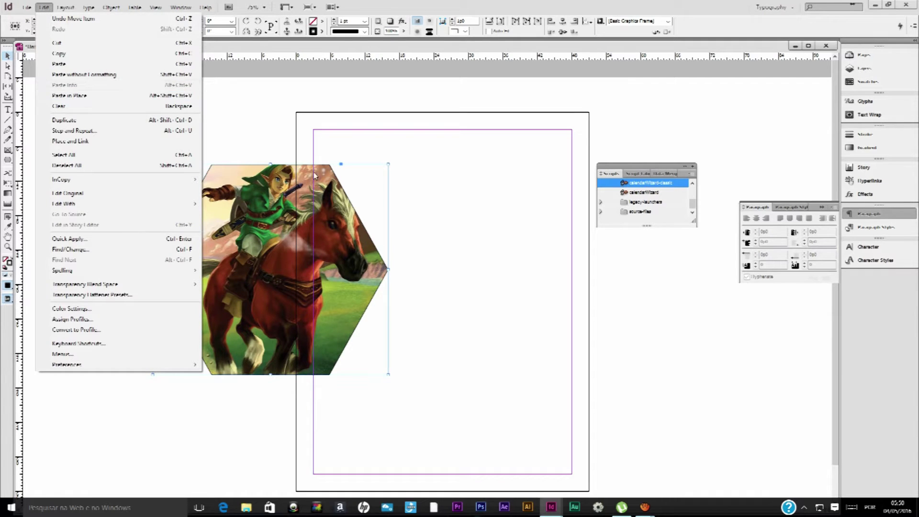
- Undo the last image move and nudge the illustration left, then slightly right, inside the hexagon
click(315, 246)
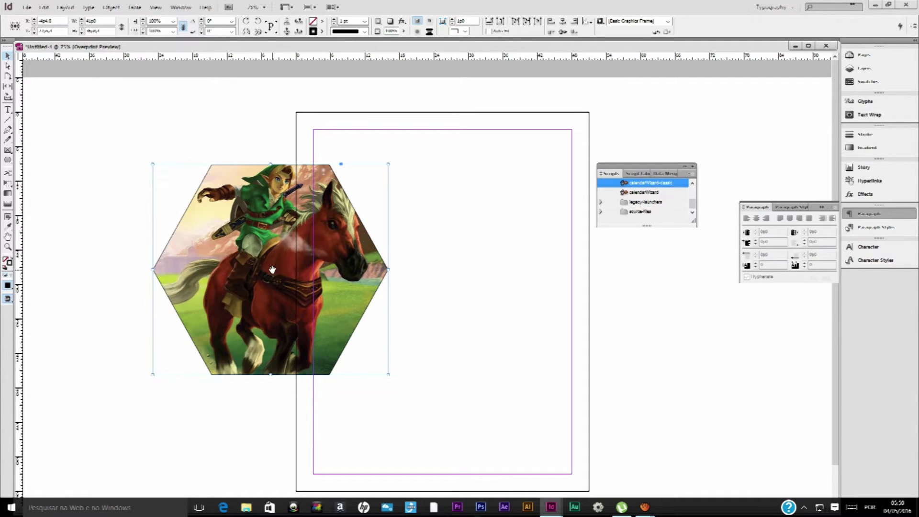
drag(270, 268, 242, 269)
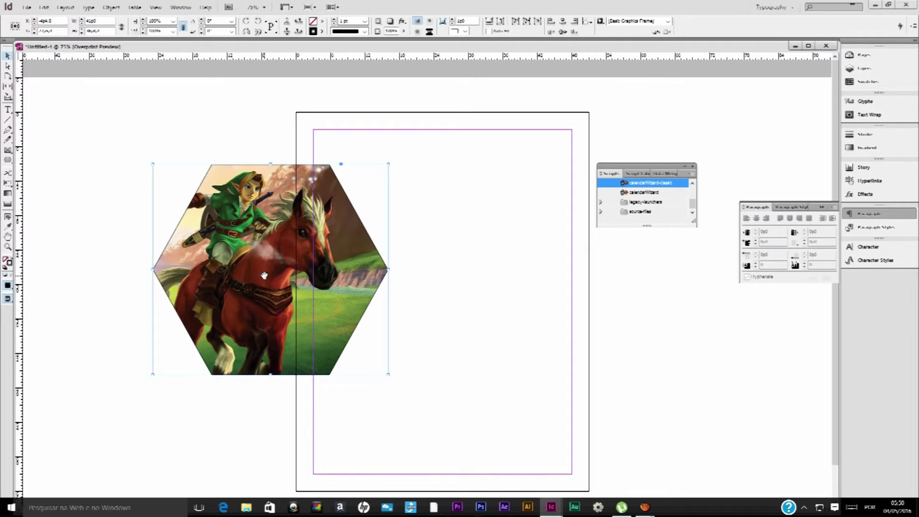
drag(264, 275, 275, 274)
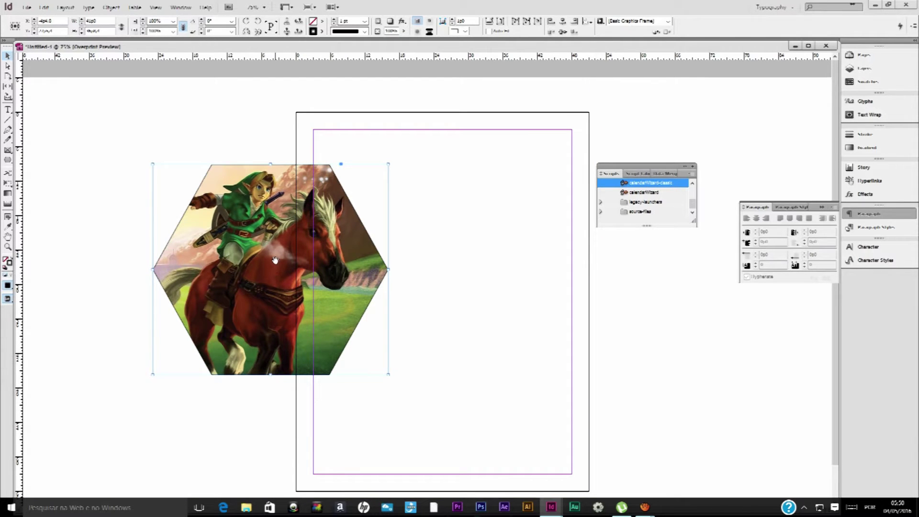
scroll(286, 226, up, 1)
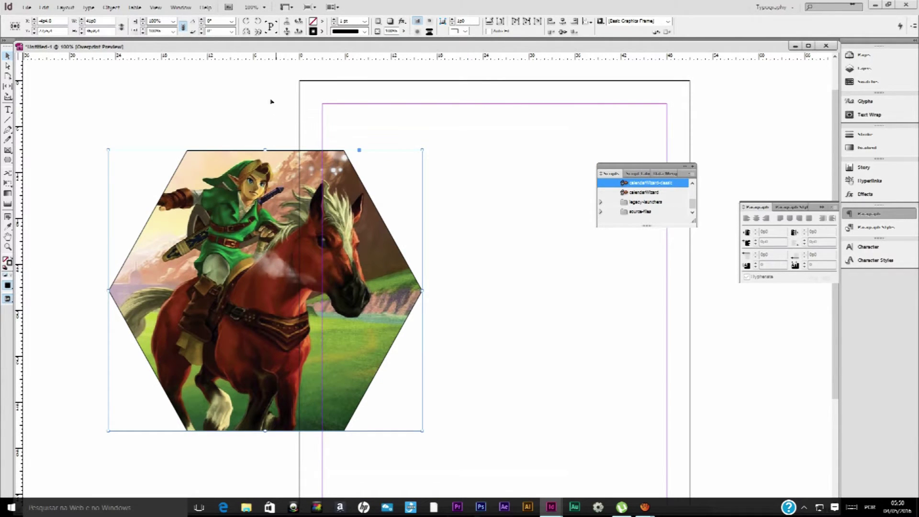
- Toggle Overprint Preview off, on and off again, then delete the hexagon image frame
click(155, 7)
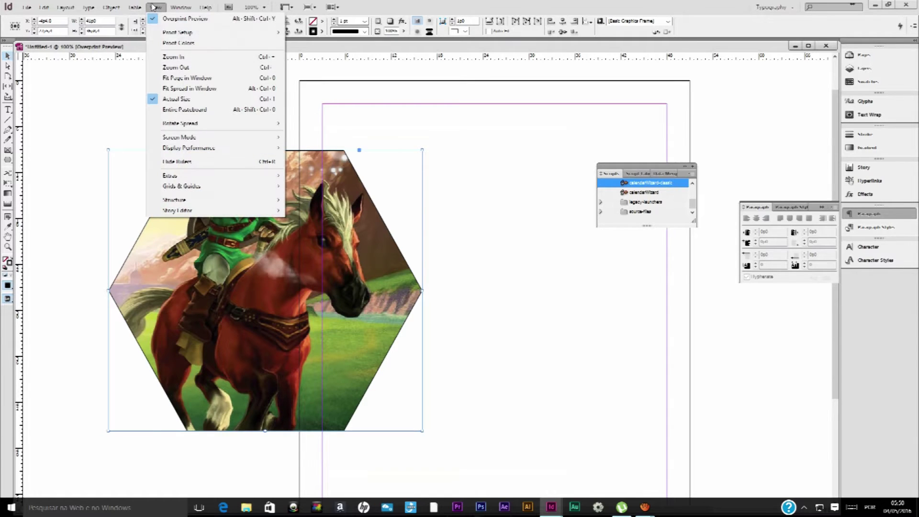
click(164, 19)
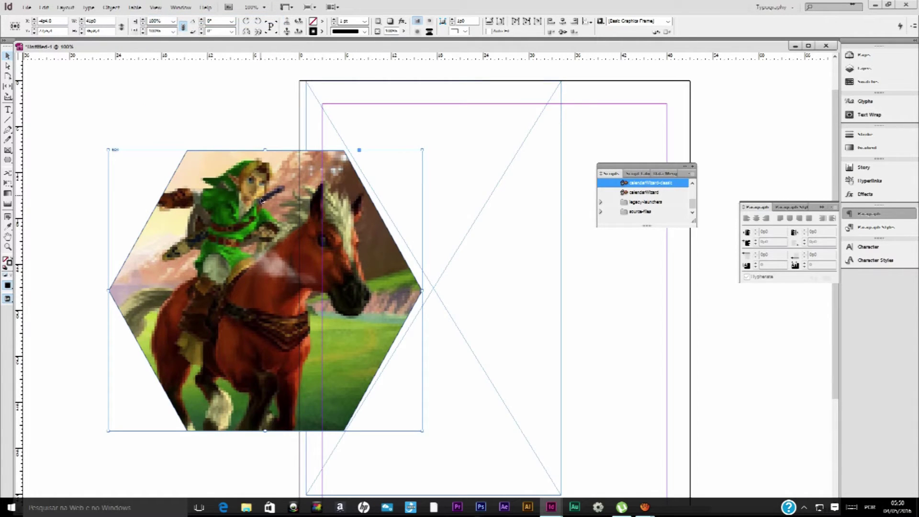
click(155, 7)
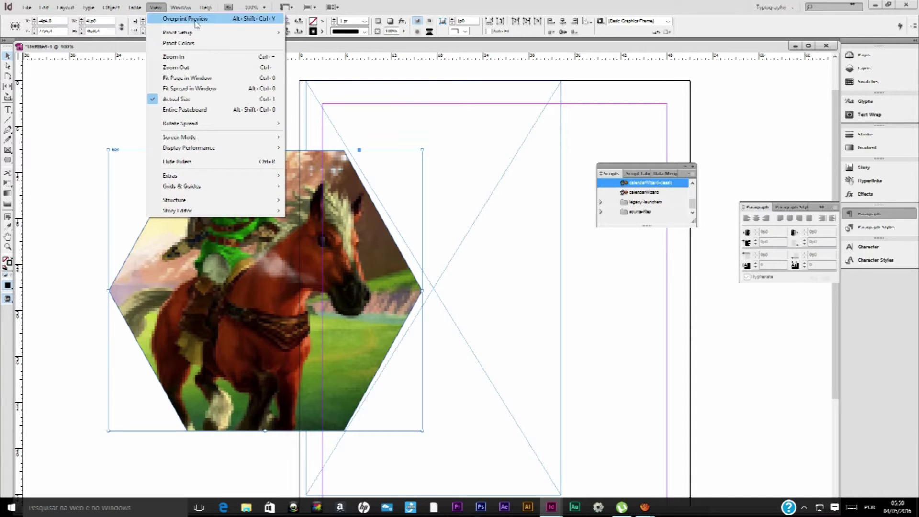
click(180, 18)
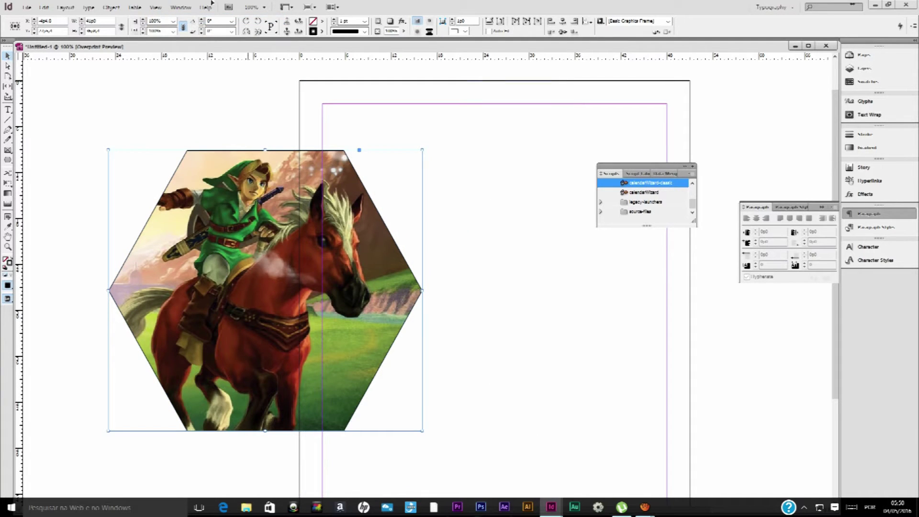
click(156, 8)
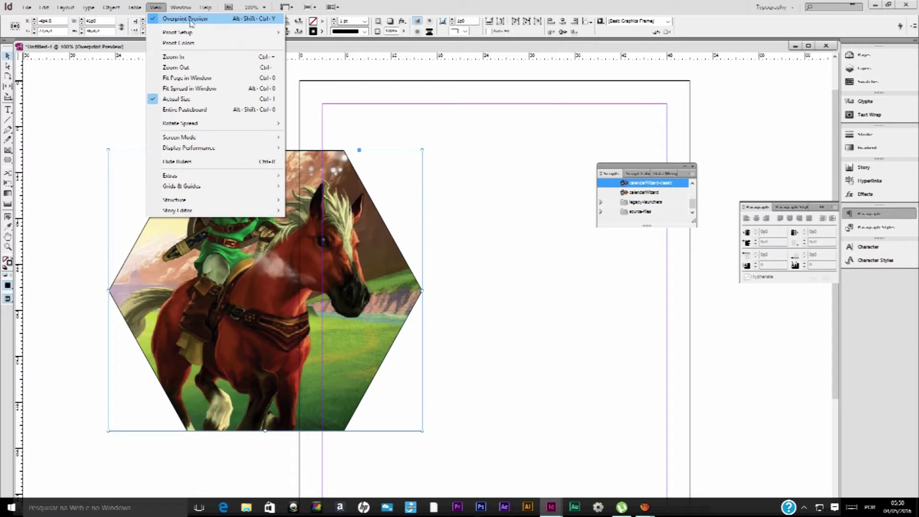
click(187, 19)
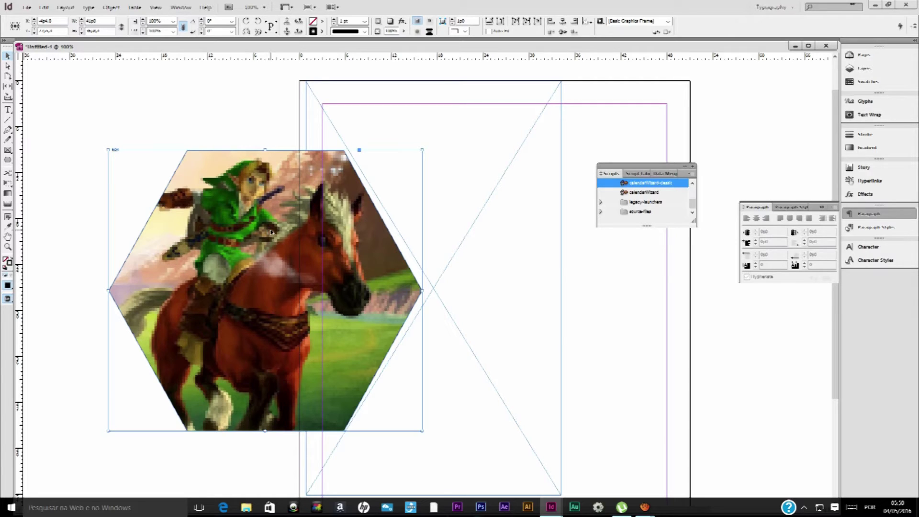
key(Delete)
click(434, 292)
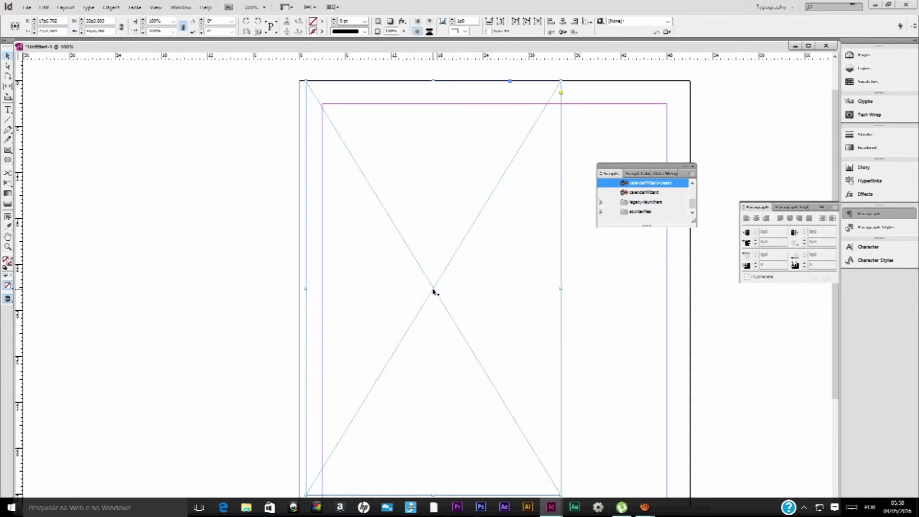
- Delete the empty frame, draw a hexagon frame on the page and a text frame left of it
key(Delete)
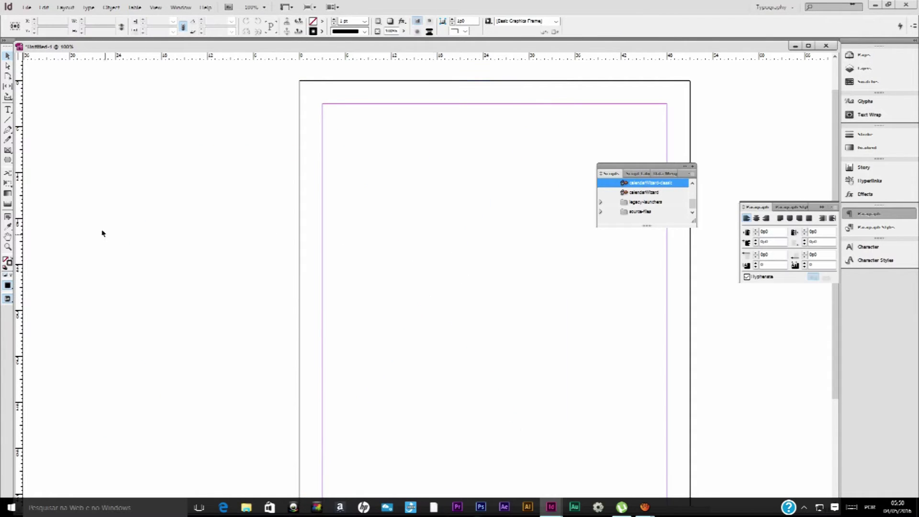
click(8, 162)
mouse_move(351, 155)
mouse_down()
mouse_move(523, 318)
mouse_move(634, 396)
mouse_up()
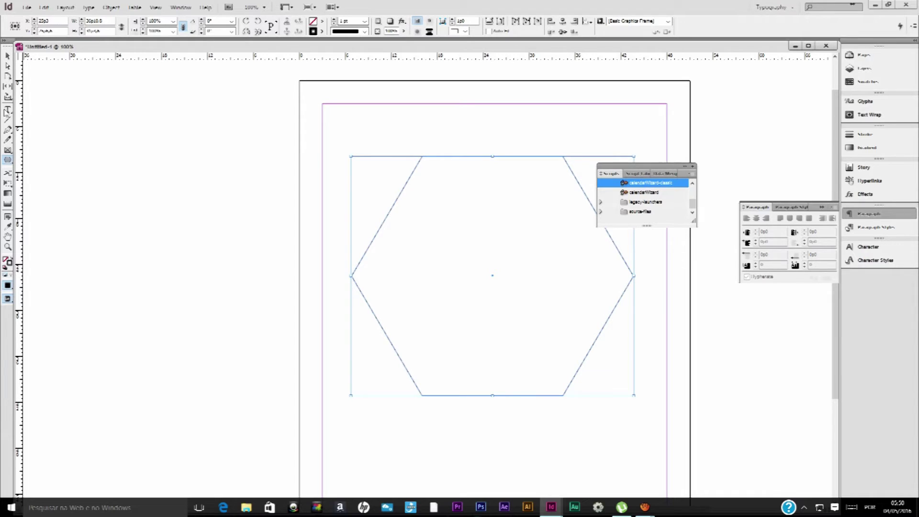
click(8, 110)
drag(36, 111, 297, 425)
- Fill the side text frame with placeholder text, then remove that frame
right_click(103, 160)
mouse_move(142, 329)
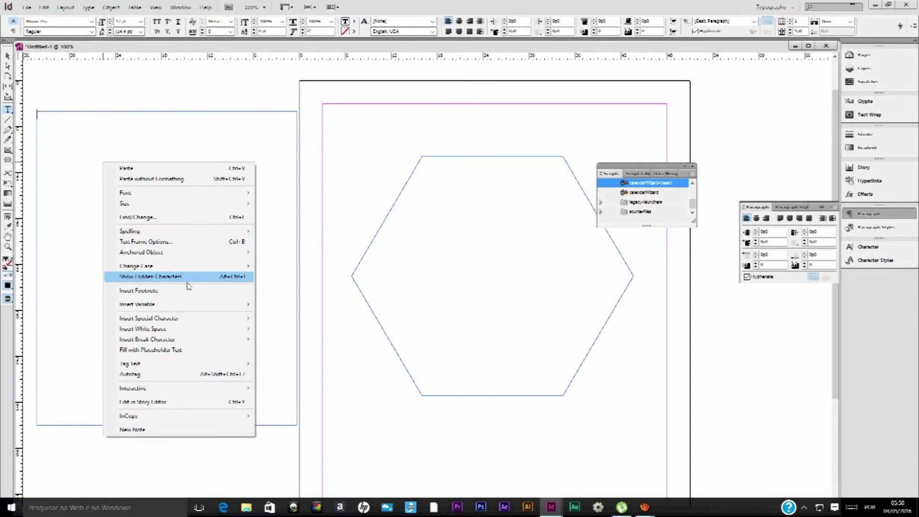
click(178, 350)
key(Escape)
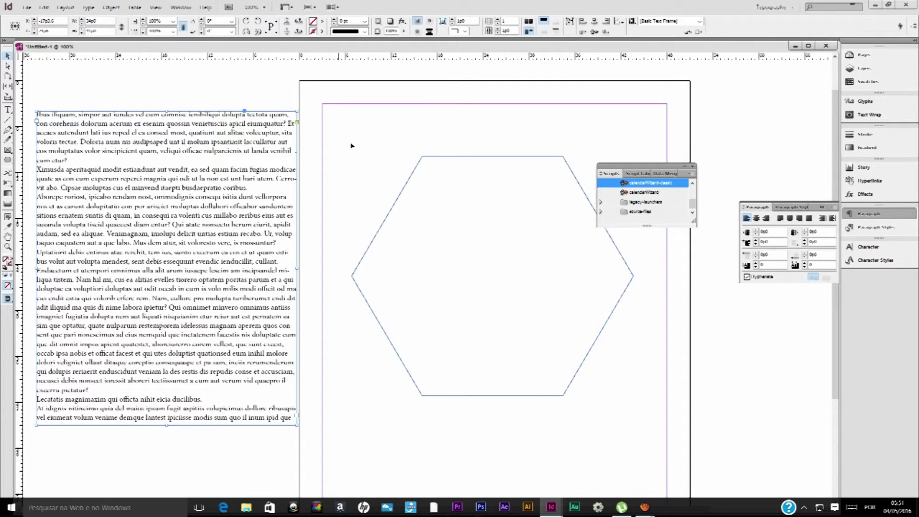
key(Delete)
- Paste the placeholder text into the hexagon frame with Edit > Paste Into
click(434, 156)
click(43, 7)
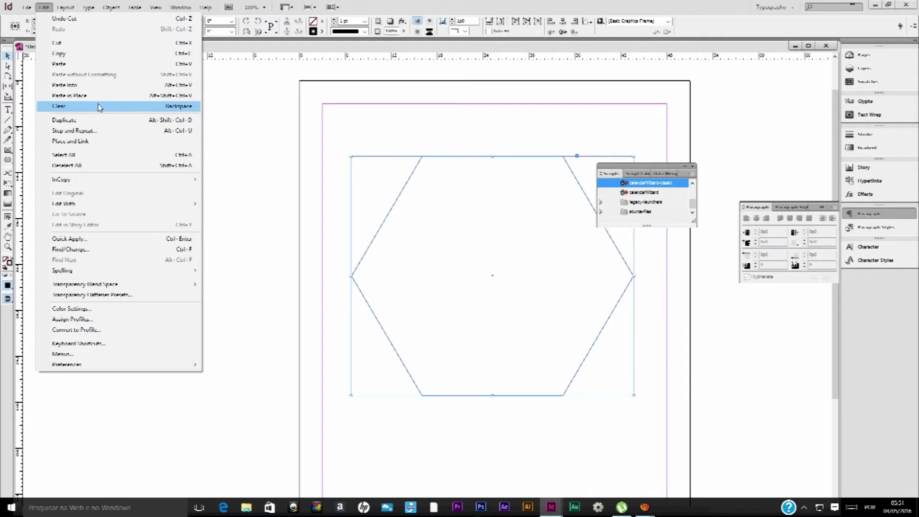
click(87, 86)
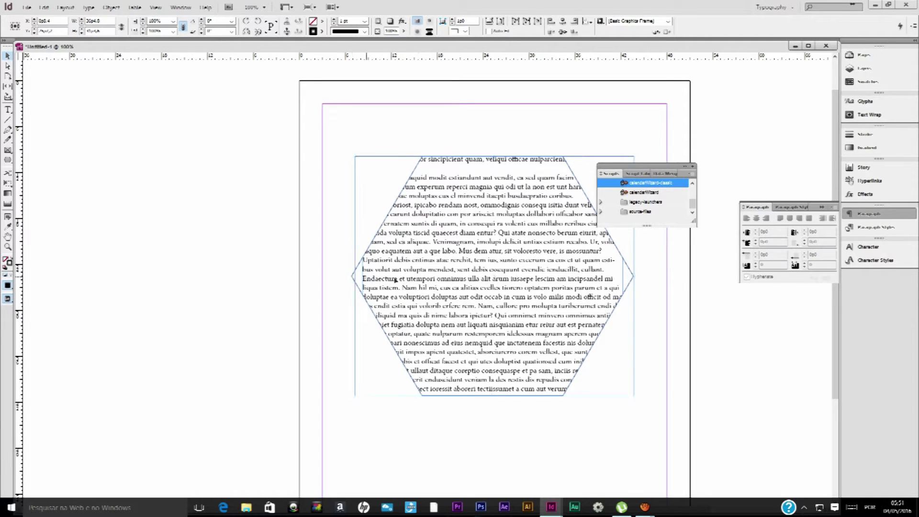
- Narrow and re-widen the hexagon frame, then reposition the text inside it
drag(352, 276, 420, 276)
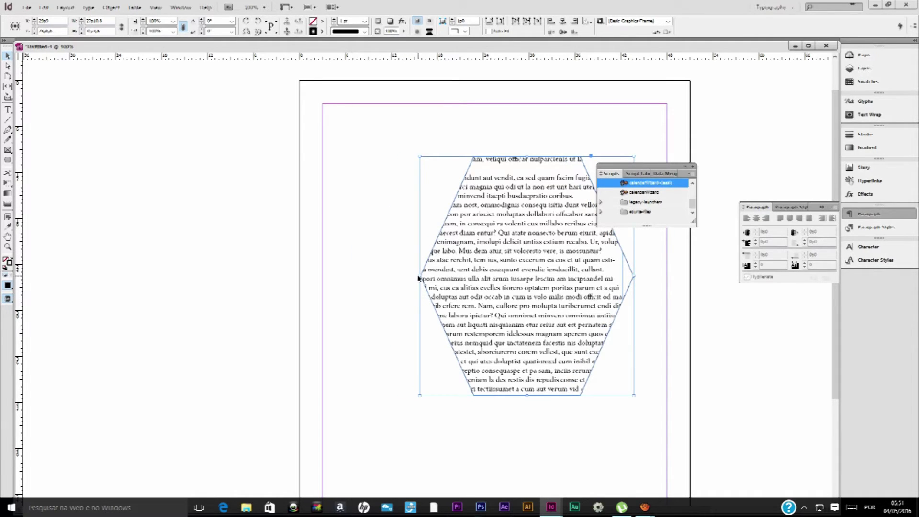
drag(418, 276, 323, 276)
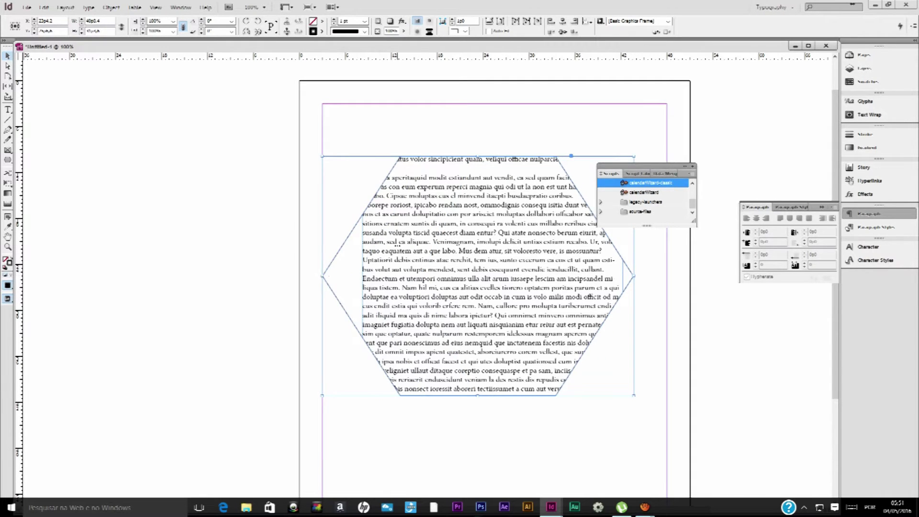
drag(475, 274, 463, 276)
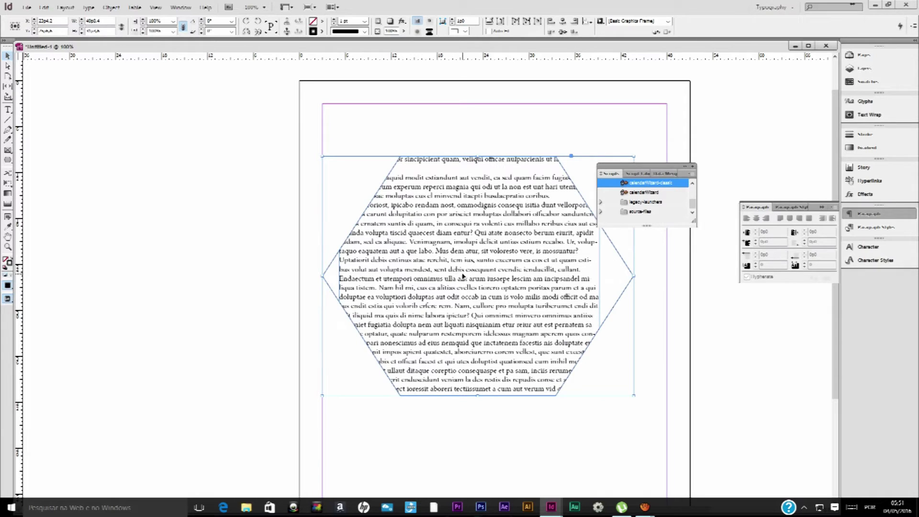
drag(472, 275, 514, 234)
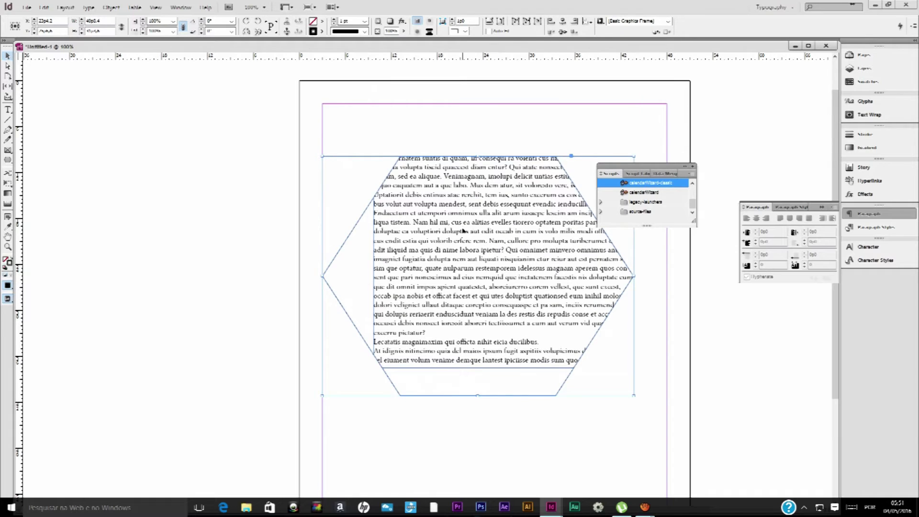
- Move the inner text frame to the top margin, shift the hexagon left, then delete it
double_click(463, 230)
triple_click(388, 230)
click(8, 66)
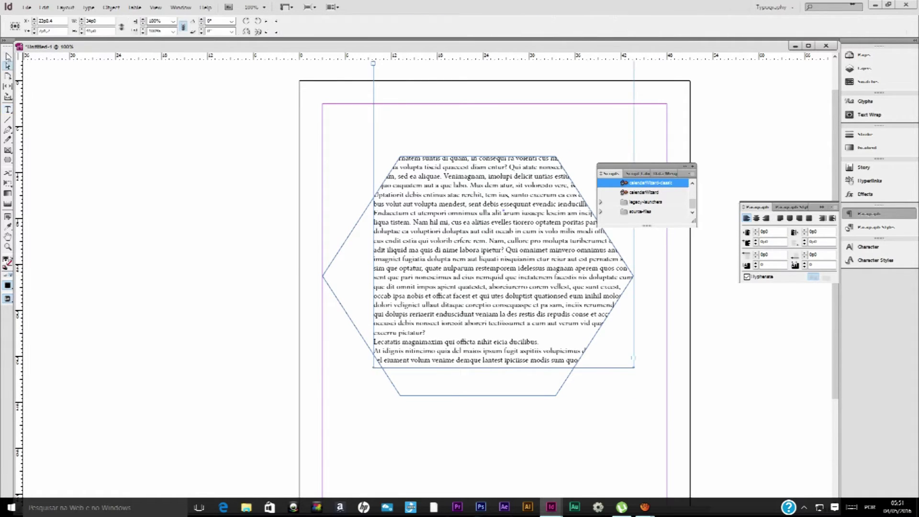
drag(528, 231, 496, 281)
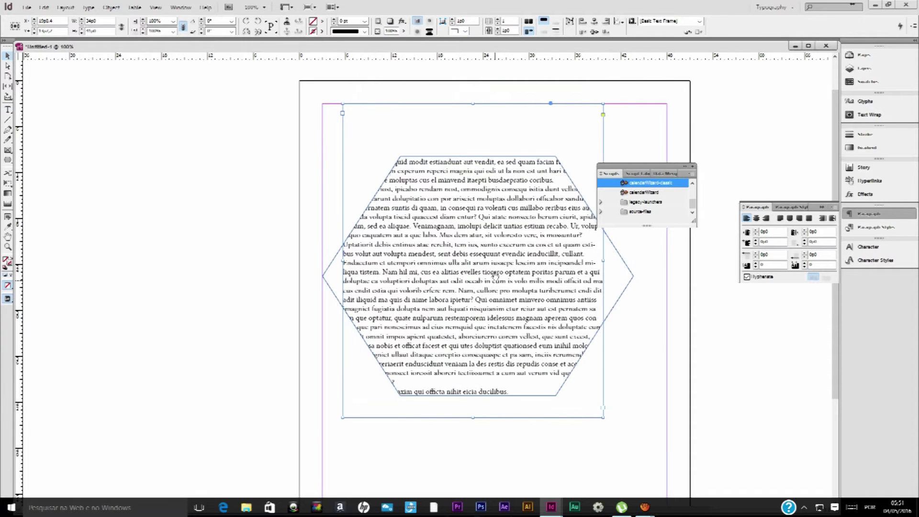
drag(631, 275, 595, 269)
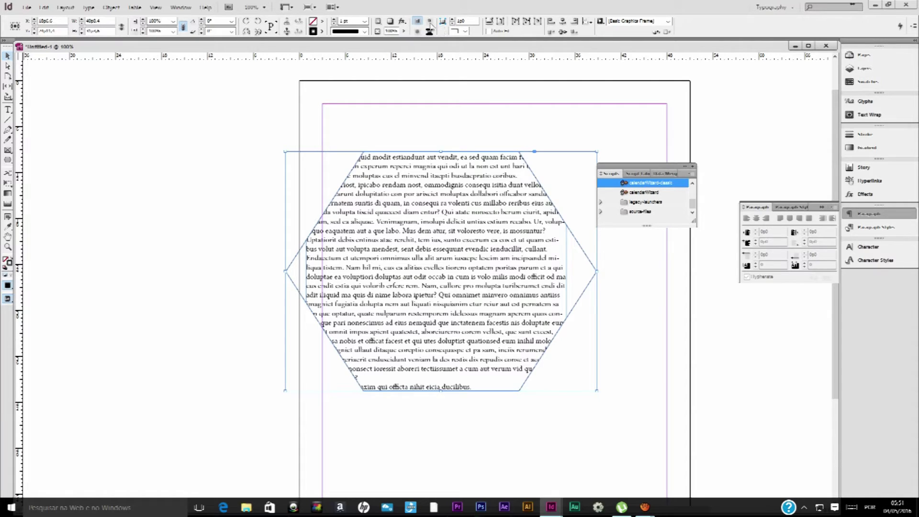
key(Delete)
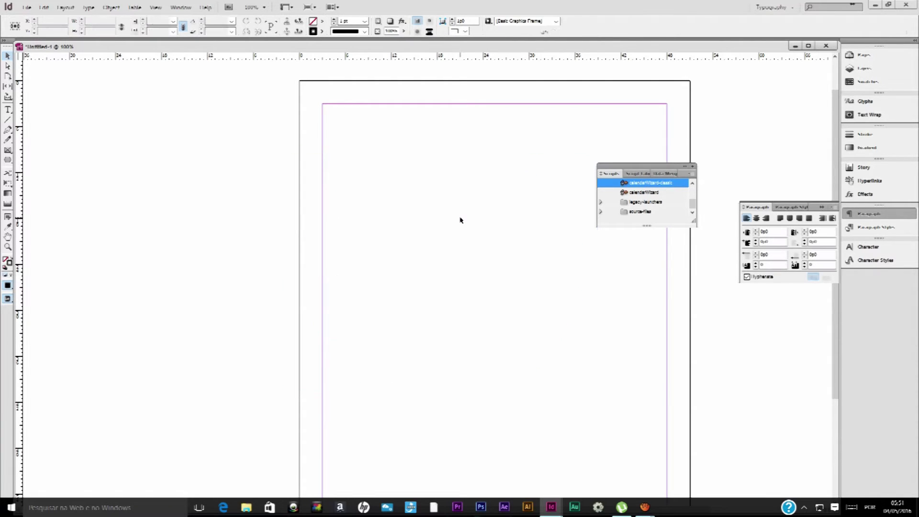
click(8, 162)
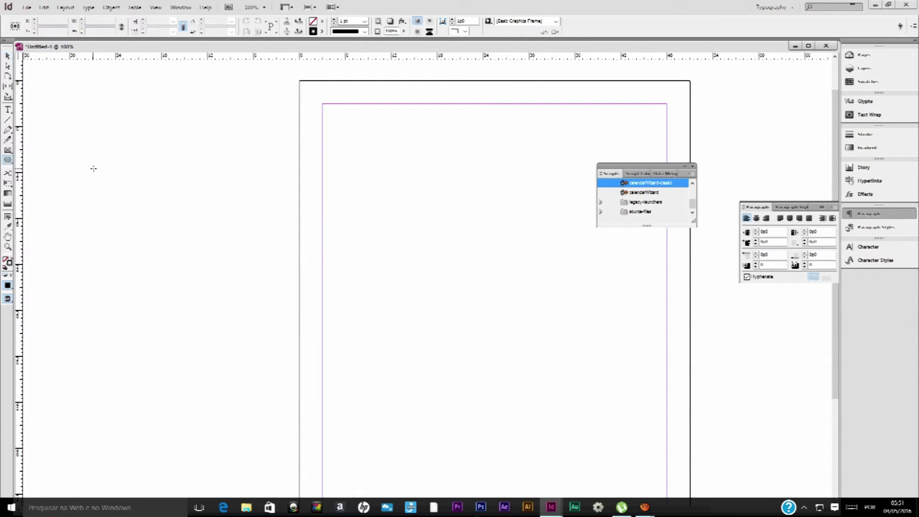
drag(333, 148, 585, 368)
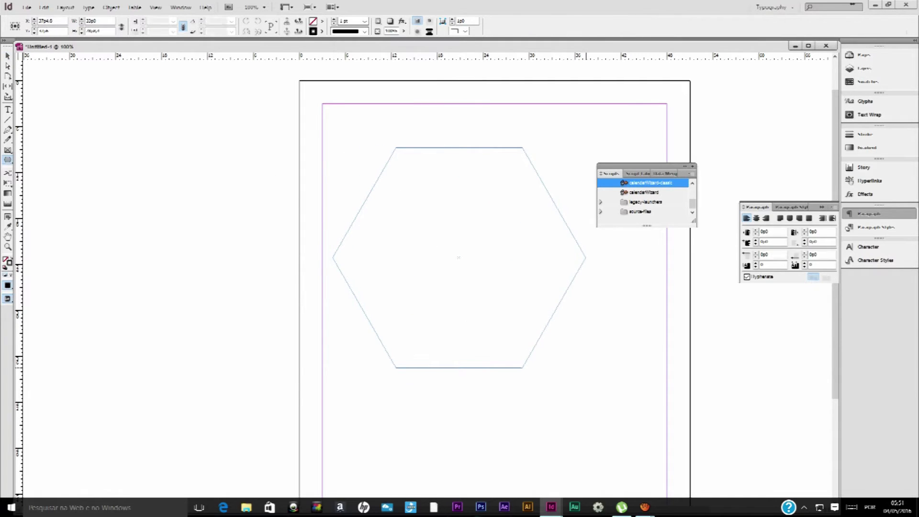
click(10, 110)
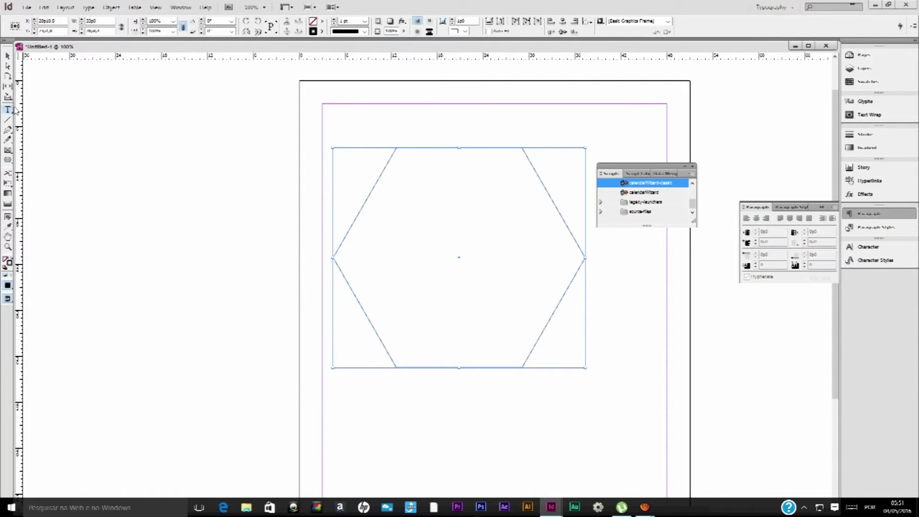
click(424, 186)
text(gggggggggggggggggggggggggggggggggggggggggggggggggggggggggggggggggggggggggggggggggggggggggggggggggggggggggggggggggggggggggggggggggggggggggggggggg)
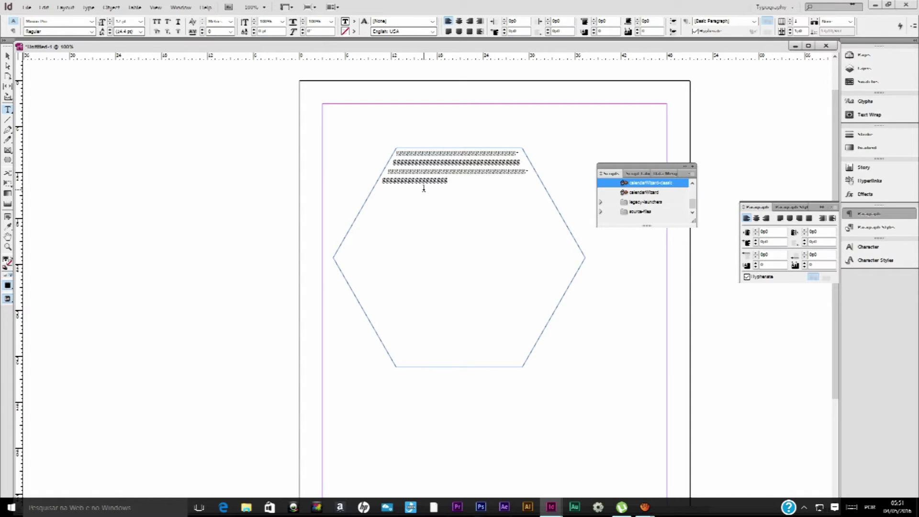
text(ggggggggg)
key(ctrl+a)
key(BackSpace)
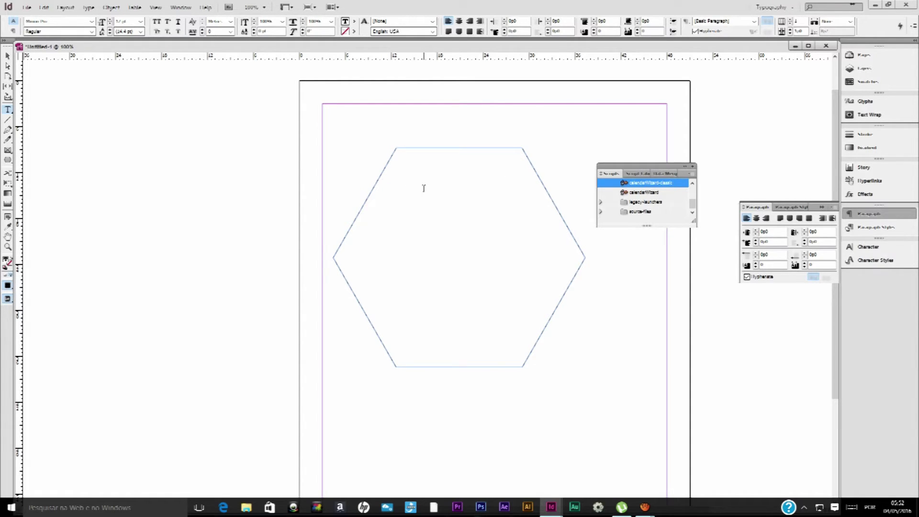
right_click(424, 188)
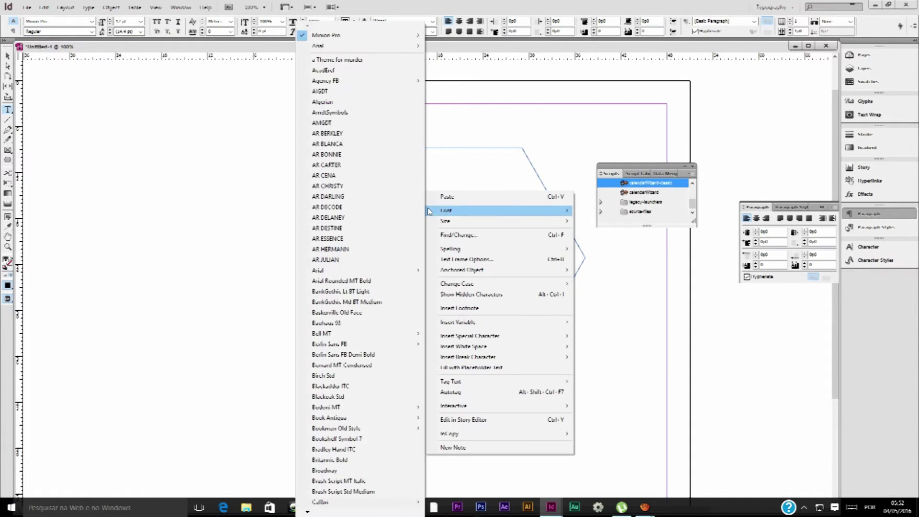
click(496, 368)
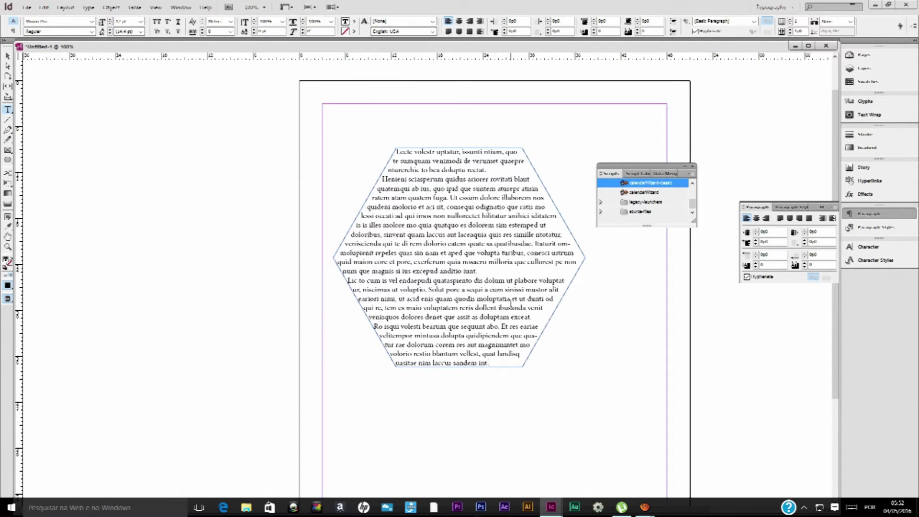
key(ctrl+z)
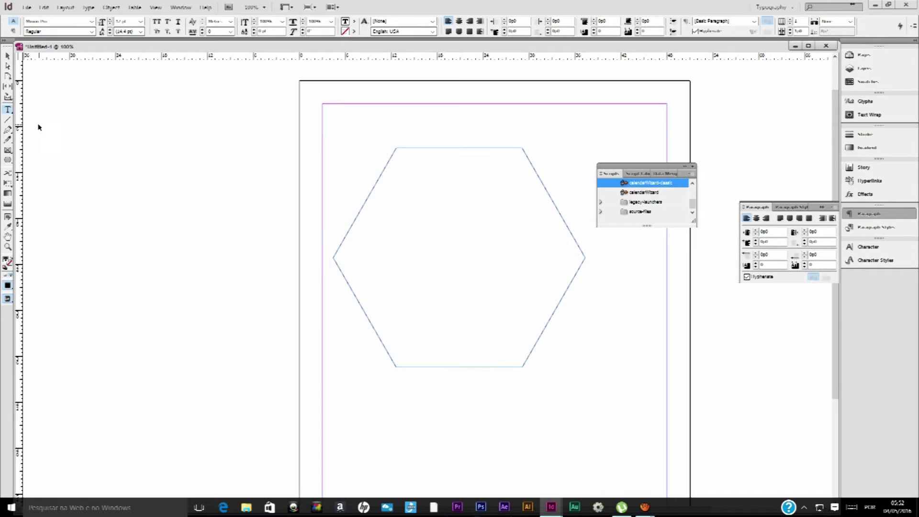
key(Escape)
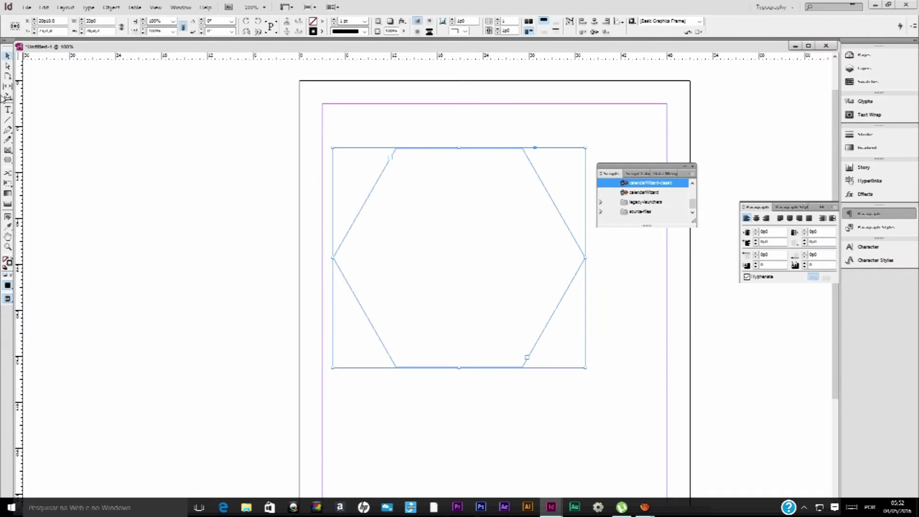
click(8, 110)
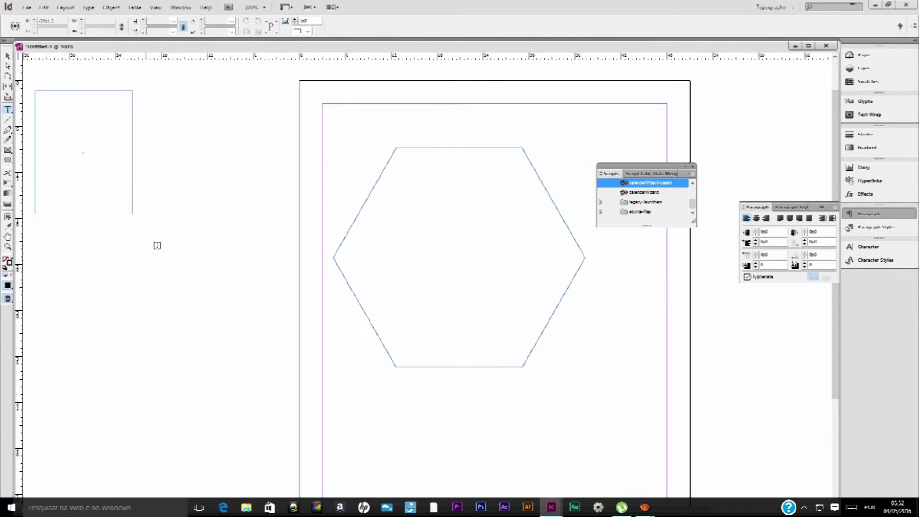
drag(36, 90, 277, 410)
right_click(140, 169)
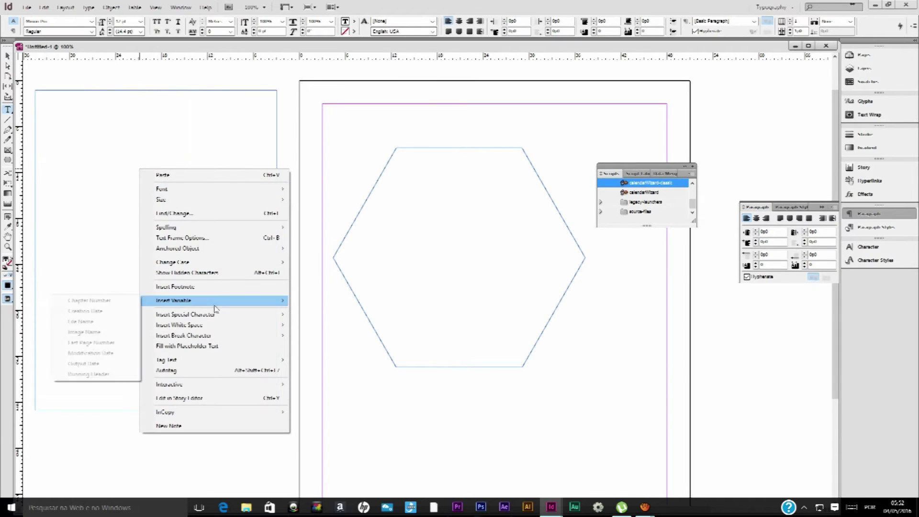
click(212, 347)
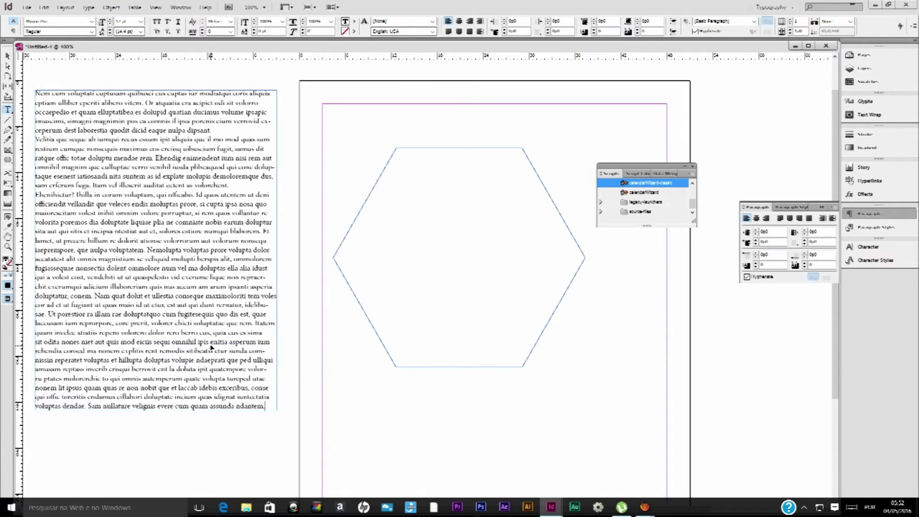
key(ctrl+a)
key(BackSpace)
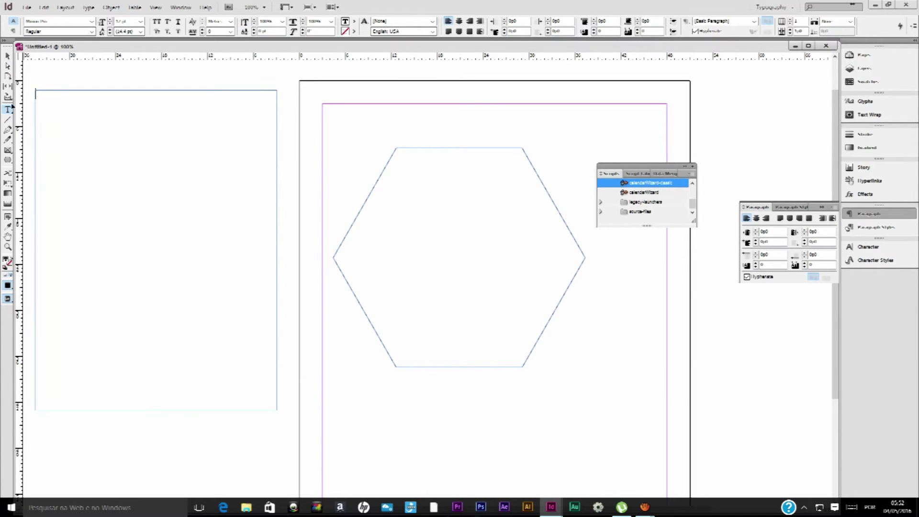
key(Escape)
click(481, 218)
key(ctrl+v)
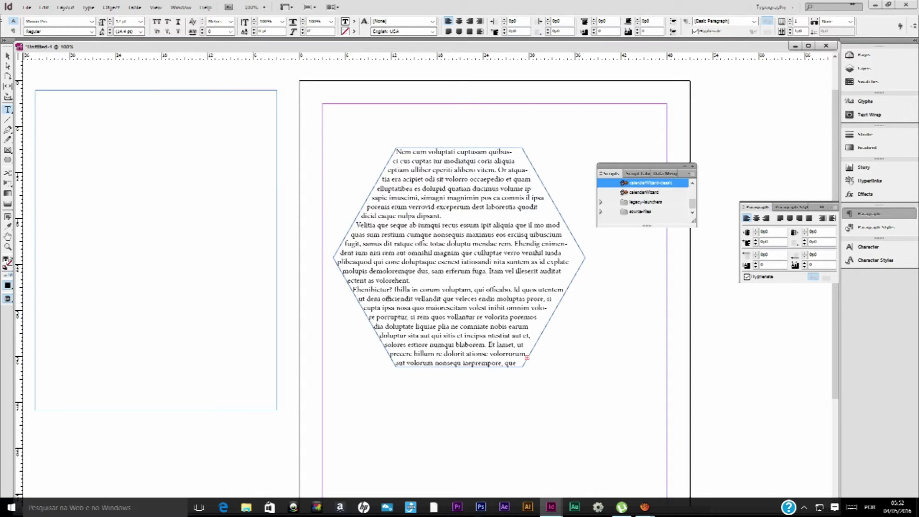
click(8, 56)
click(121, 164)
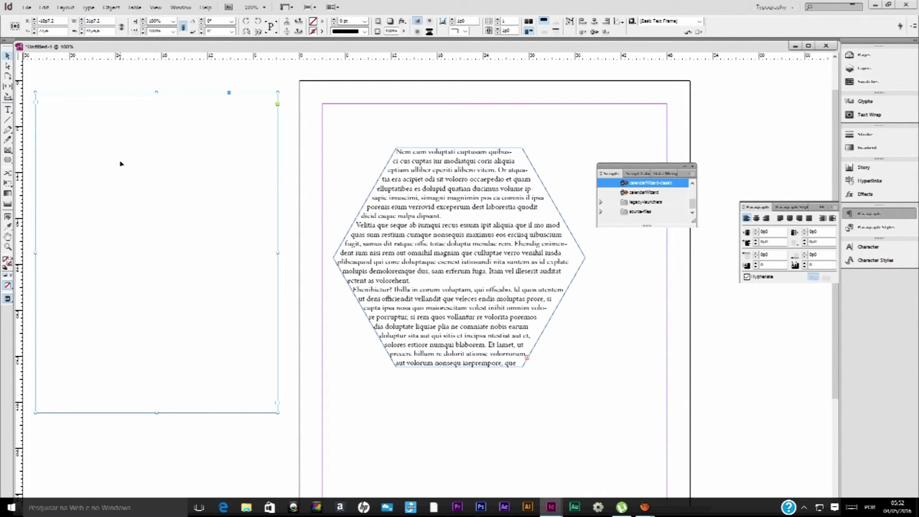
key(Delete)
click(529, 286)
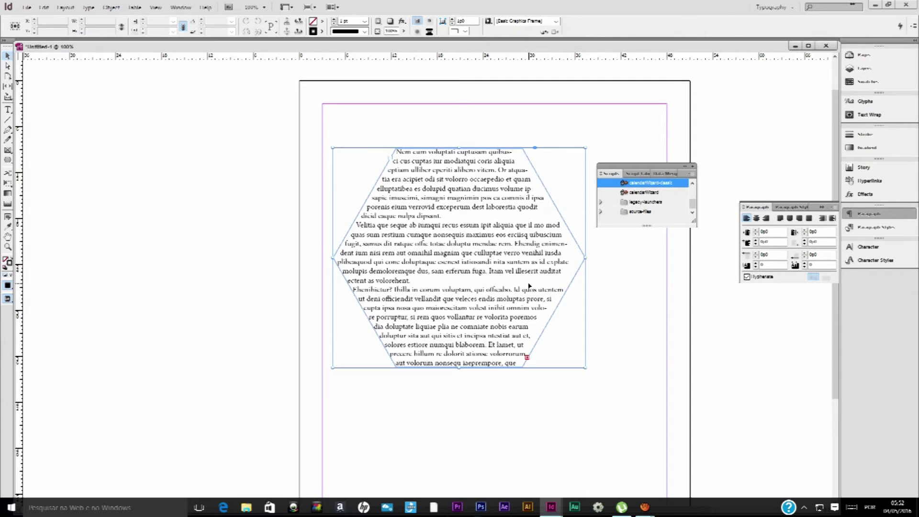
key(Delete)
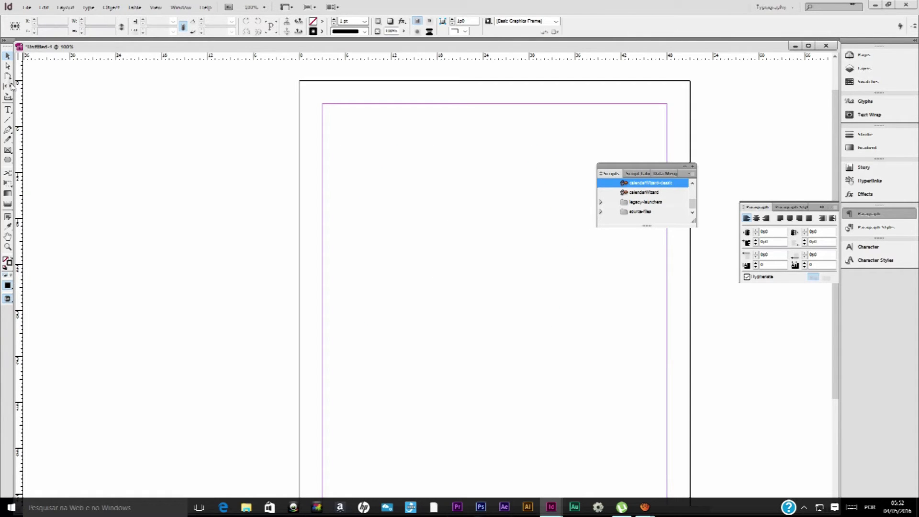
- Draw a closed freehand blob with the Pencil tool and type a run of k's inside it
click(8, 139)
mouse_move(474, 146)
mouse_down()
mouse_move(401, 317)
mouse_move(564, 377)
mouse_move(613, 294)
mouse_up()
mouse_move(702, 171)
mouse_down()
mouse_move(568, 142)
mouse_move(482, 156)
mouse_move(473, 143)
mouse_up()
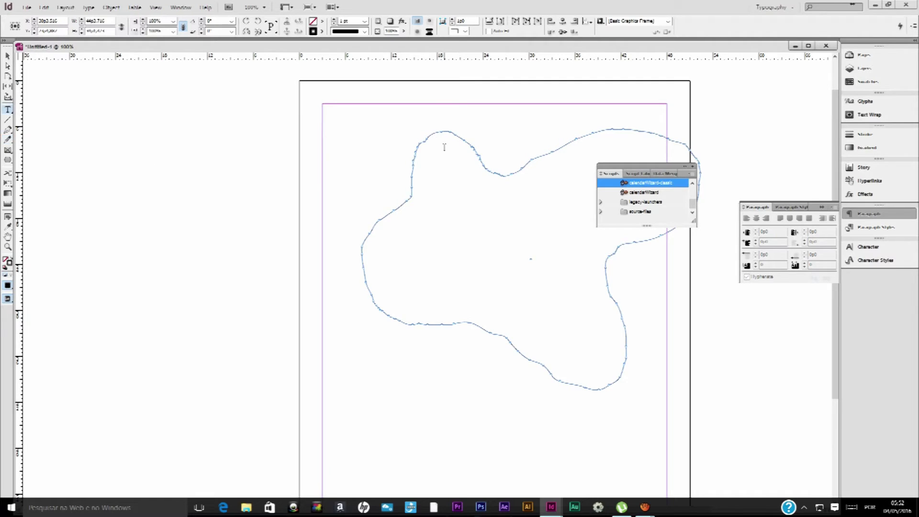
key(t)
click(475, 157)
text(kkkkkk)
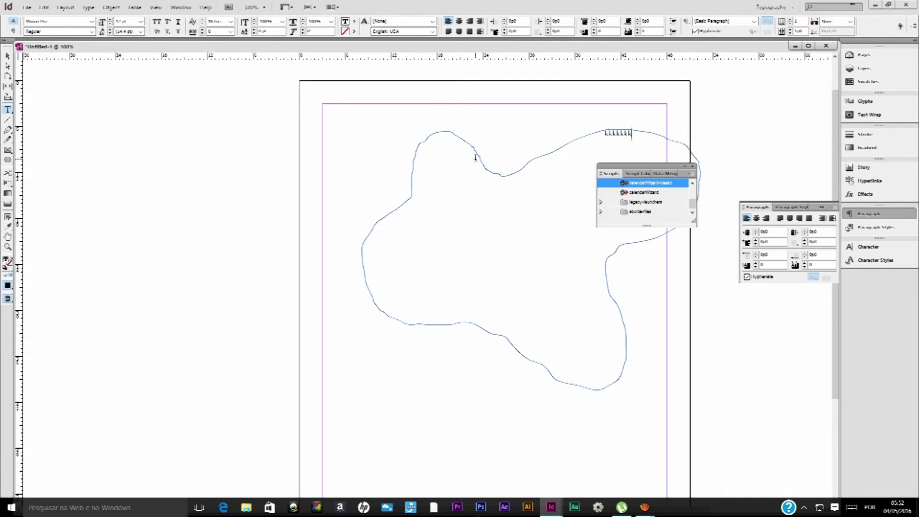
text(kkkkkkkkkkkkkkkkkkkkkkkkkkkkkkkkkkkkkkkkkkkkkkkkkkkkkkkkkkkkkkkkkkkkkkkkkkkkkkkkkkkkkkkkkkkkkkkkkkkkkk)
- Fill the blob with placeholder text, then delete the blob frame
right_click(505, 223)
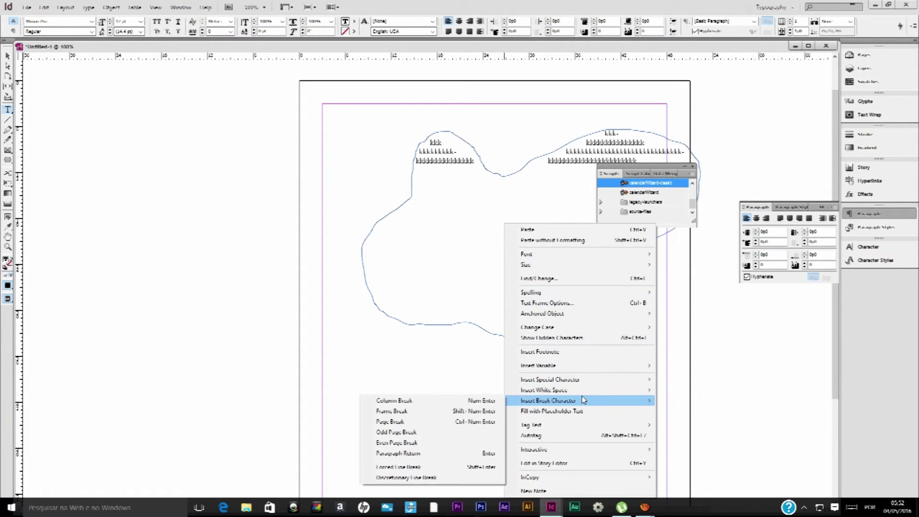
click(579, 412)
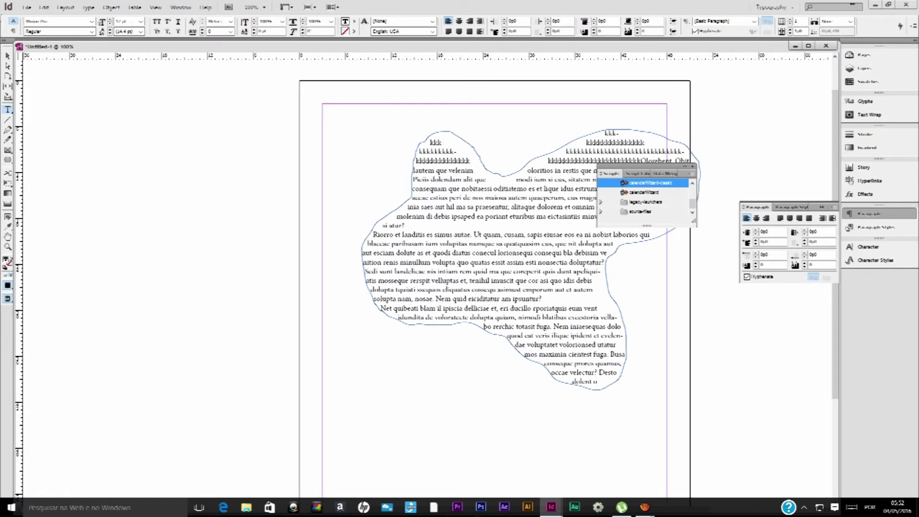
click(8, 56)
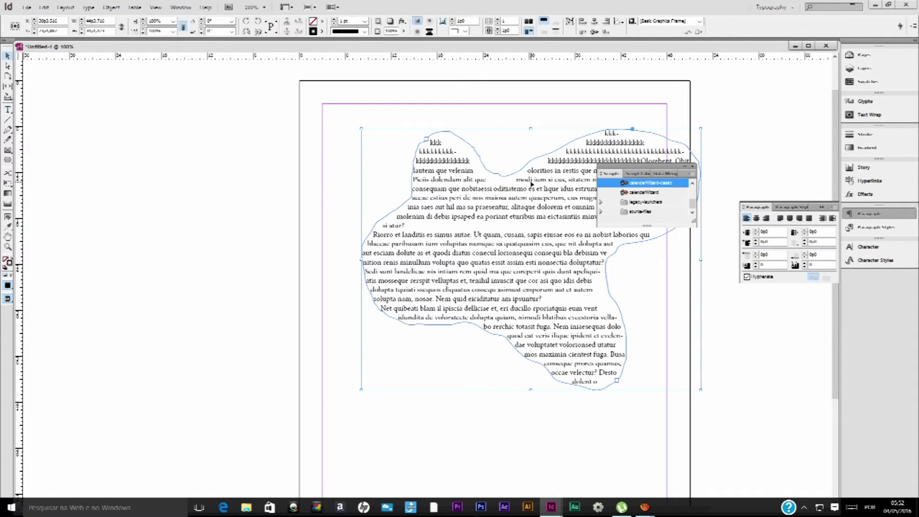
key(Delete)
click(9, 138)
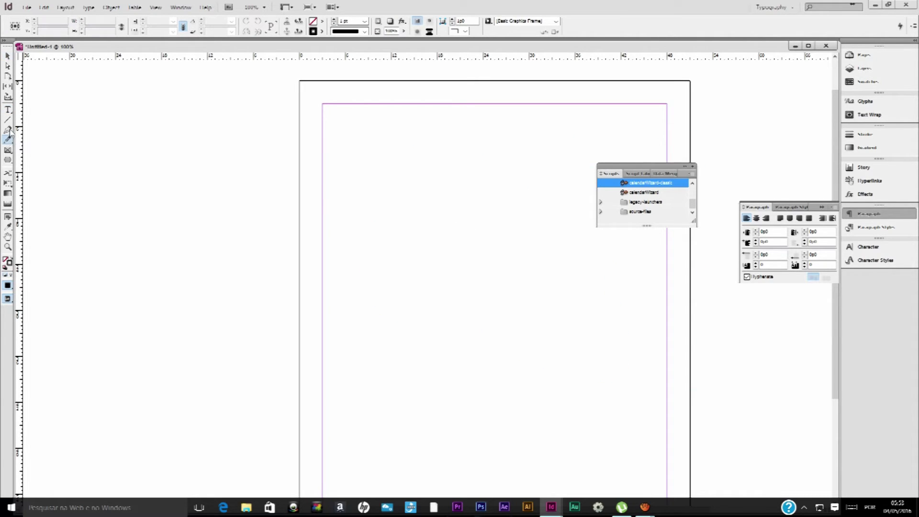
- Draw a new freehand blob and fill it with placeholder text
mouse_move(479, 136)
mouse_down()
mouse_move(468, 331)
mouse_move(619, 372)
mouse_move(723, 222)
mouse_move(619, 120)
mouse_move(473, 137)
mouse_up()
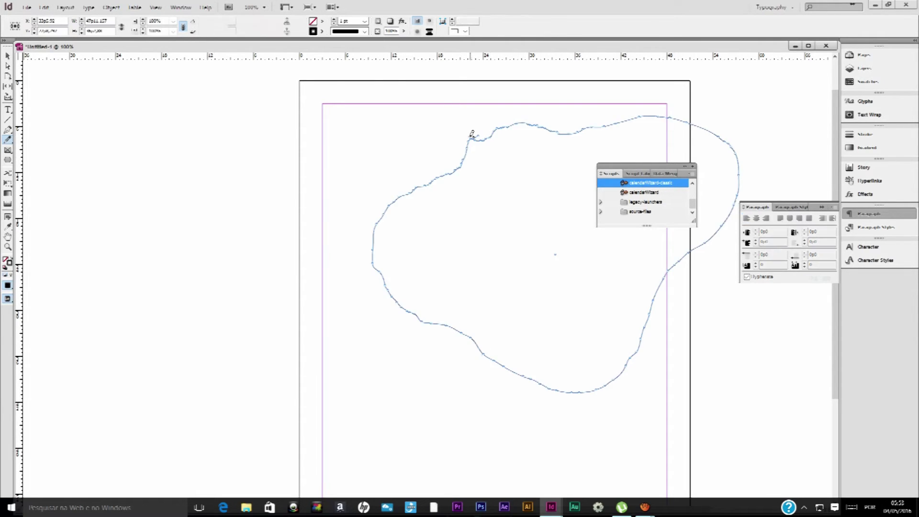
click(11, 109)
click(507, 239)
right_click(507, 240)
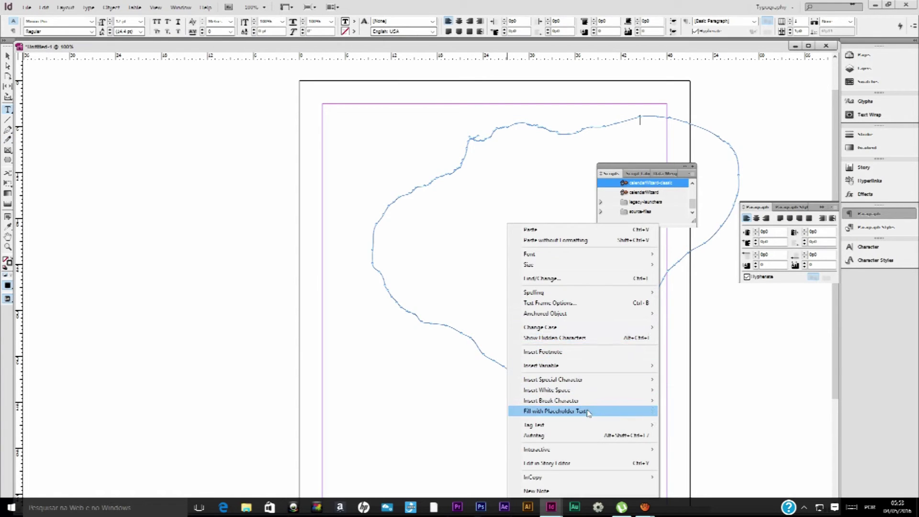
click(588, 413)
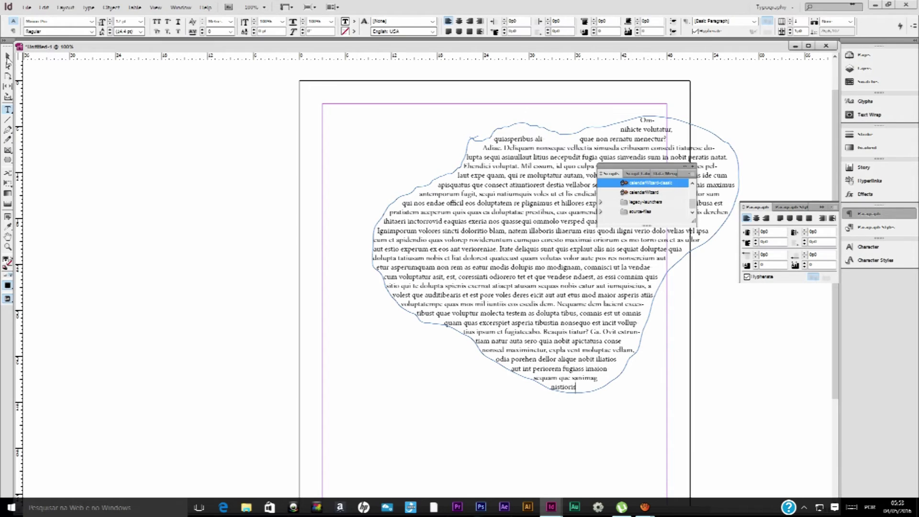
- Move the blob text frame up and left so it overhangs the page's left edge
click(8, 56)
drag(508, 219, 283, 194)
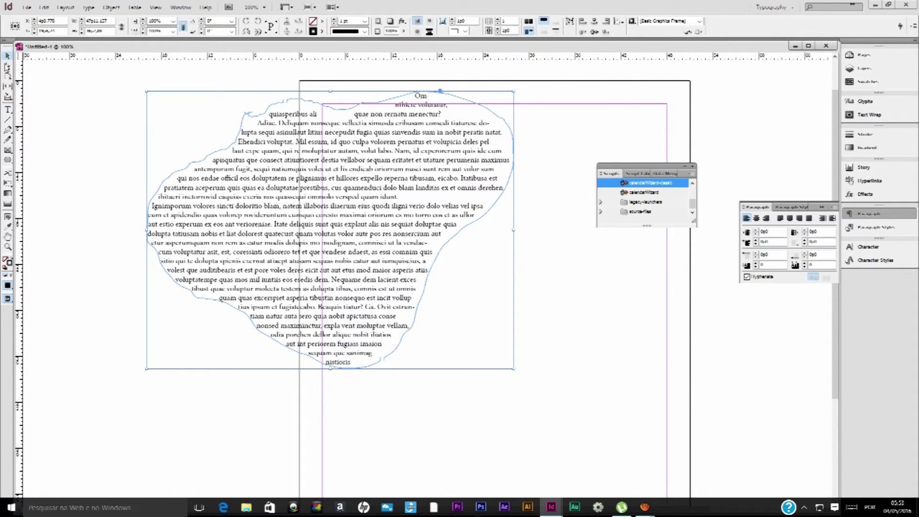
click(8, 67)
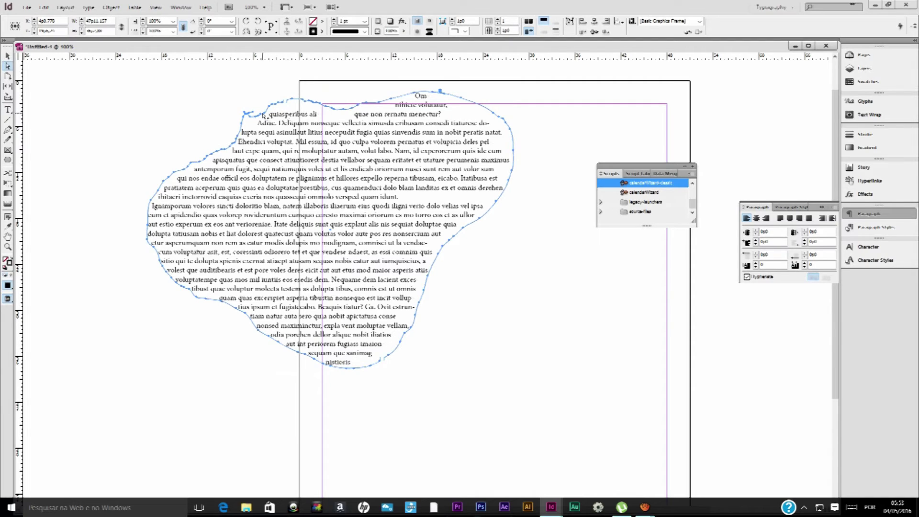
- Drag the blob's path points into a long pointed tip at the bottom and a spike at the top
drag(266, 116, 265, 110)
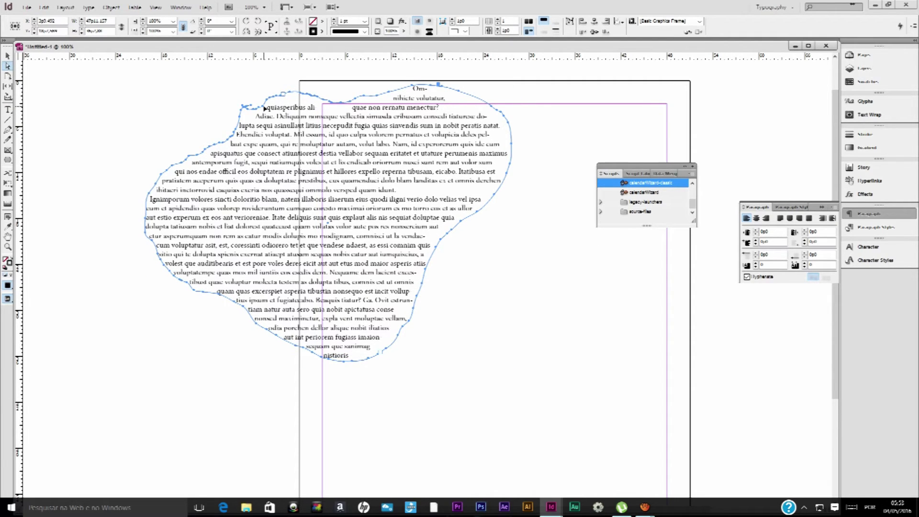
double_click(264, 108)
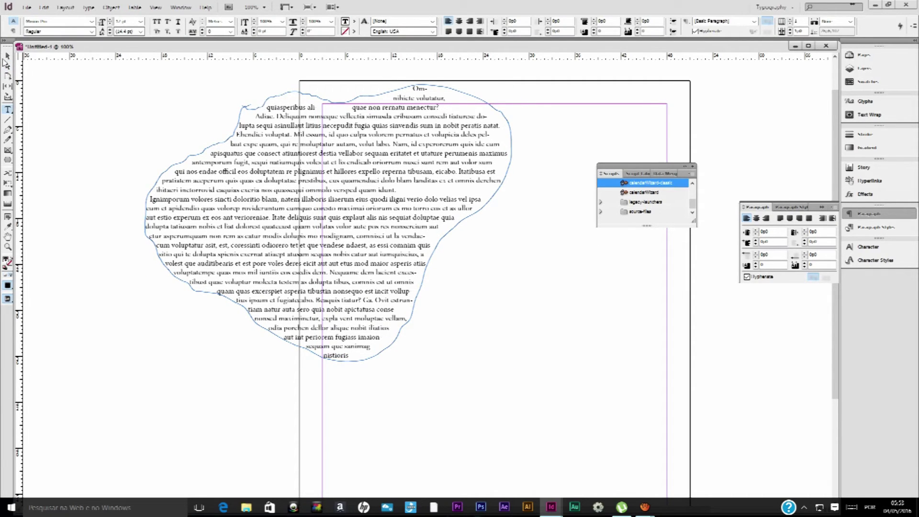
click(7, 66)
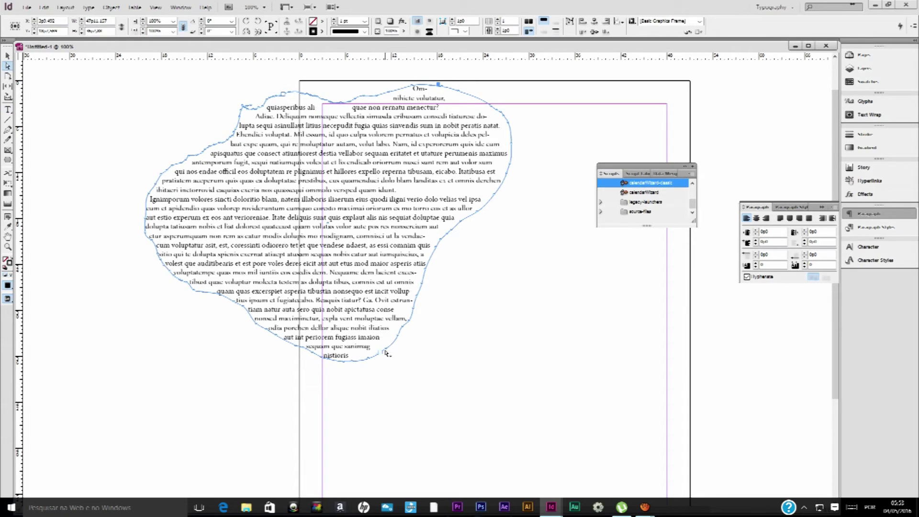
drag(386, 353, 402, 378)
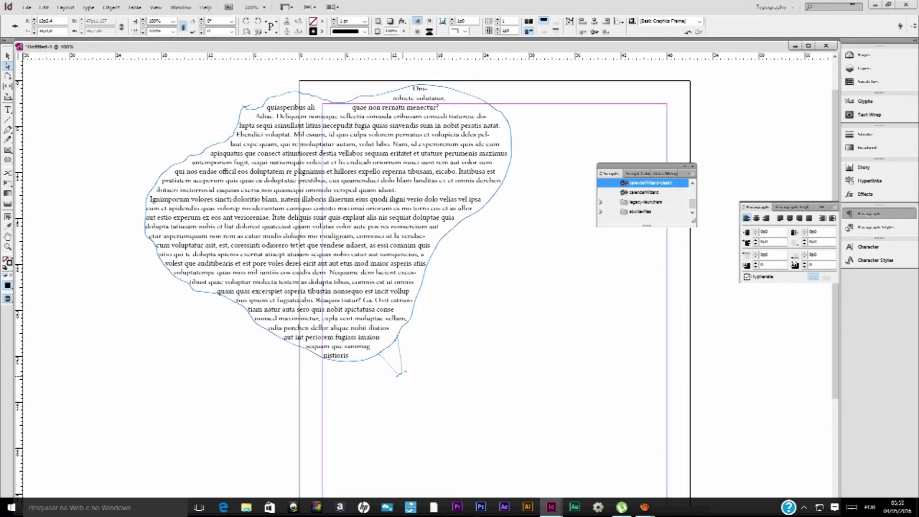
drag(372, 362, 343, 401)
click(377, 358)
drag(378, 356, 389, 420)
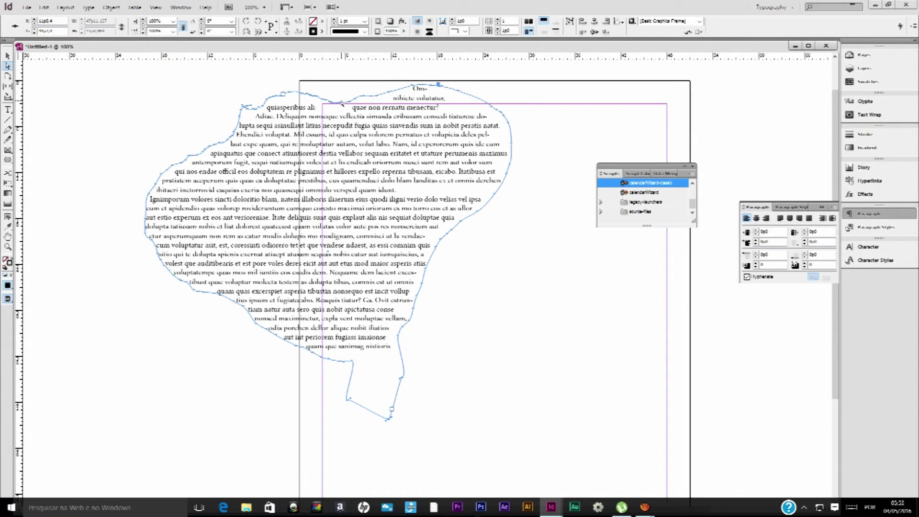
drag(341, 104, 333, 86)
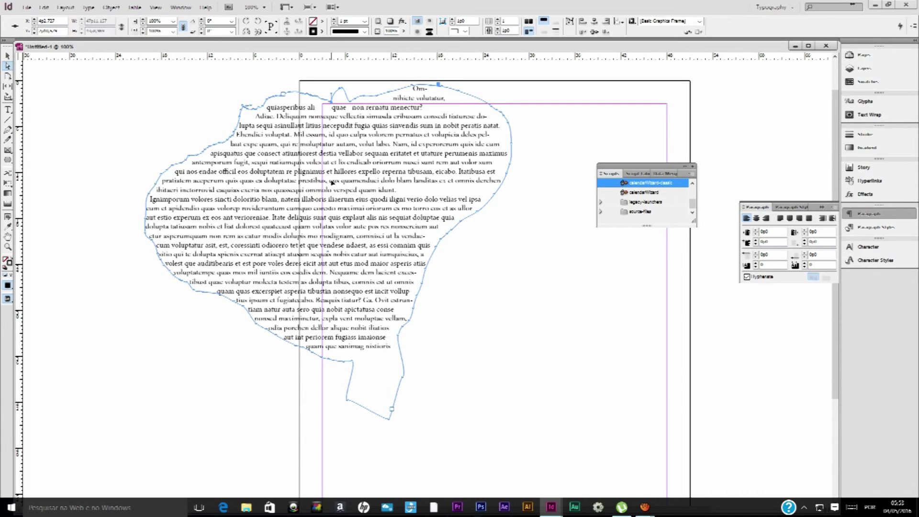
- Move the reshaped blob right and down fully onto the page and view it in Preview mode
scroll(331, 182, down, 1)
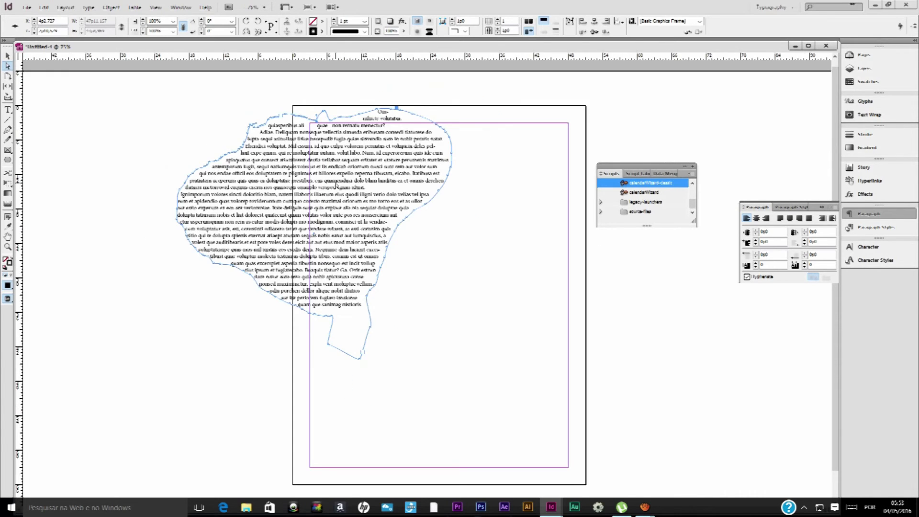
scroll(275, 146, up, 1)
click(7, 55)
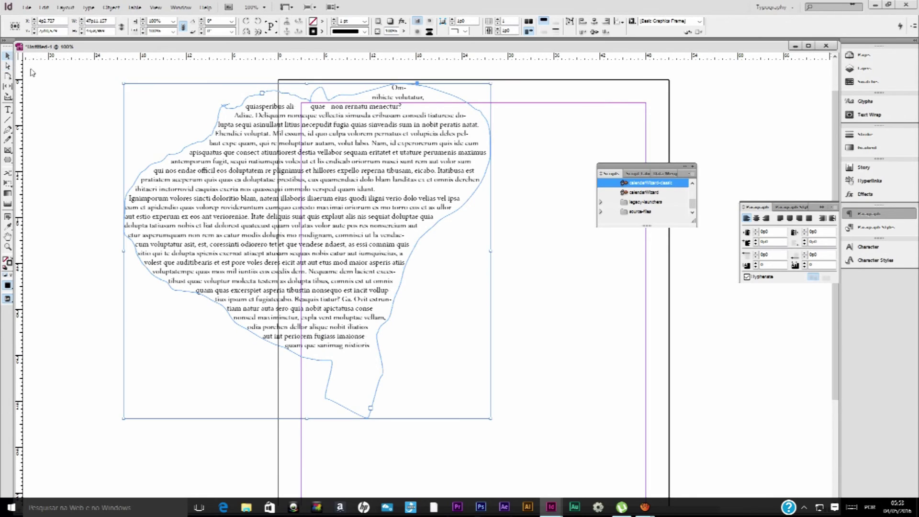
drag(346, 167, 492, 235)
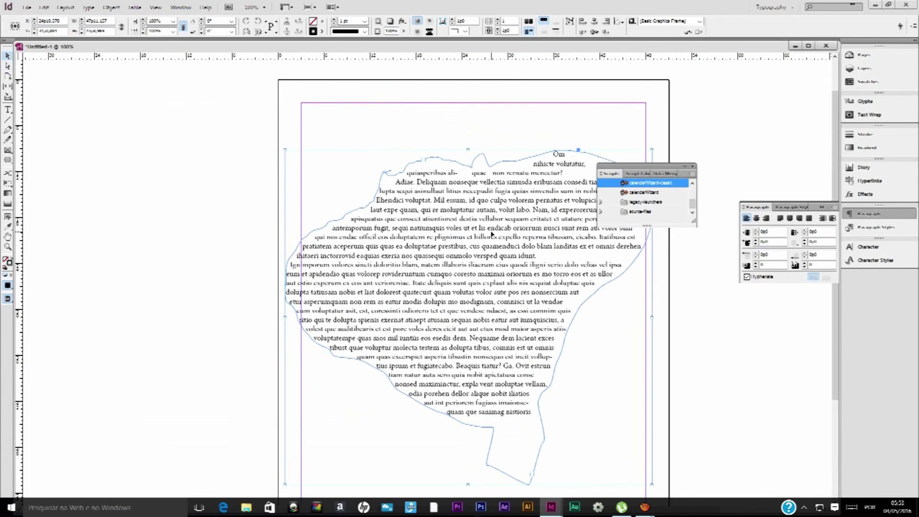
key(w)
scroll(492, 234, down, 2)
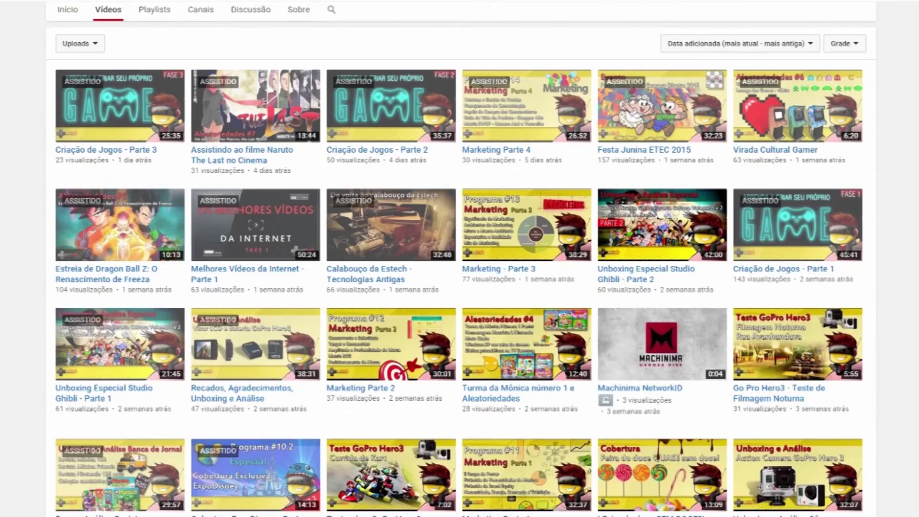
- Load more of the channel's older uploads into the Videos grid with Carregar mais
scroll(652, 412, down, 1)
scroll(652, 412, down, 2)
scroll(652, 412, down, 2)
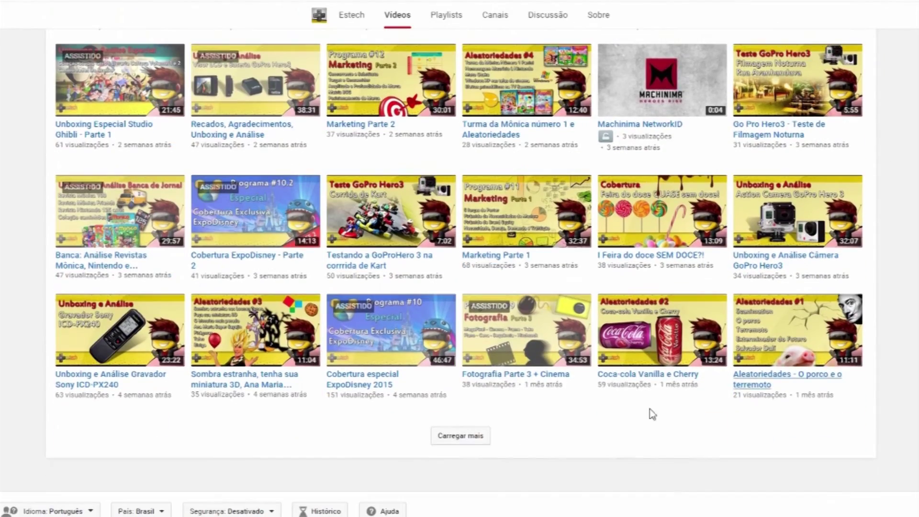
click(467, 437)
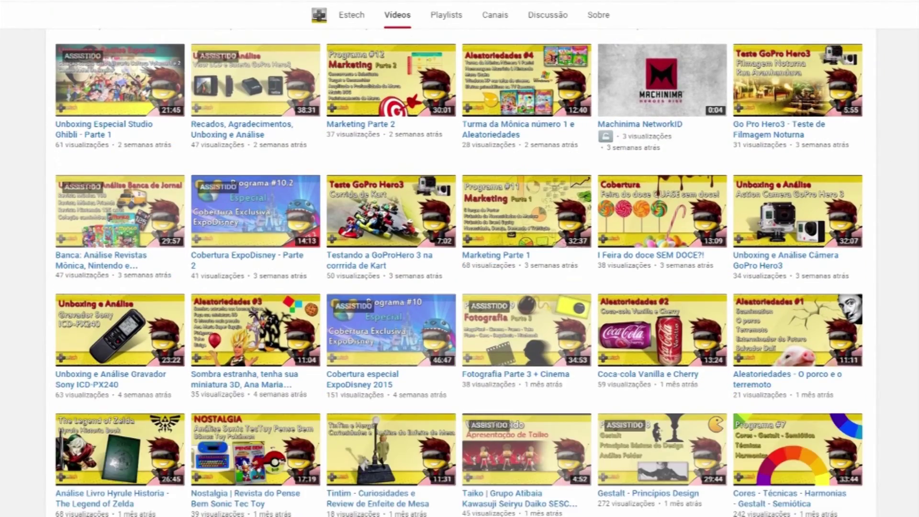
scroll(529, 416, down, 5)
scroll(459, 272, down, 3)
- Return to the top of the channel page, showing the banner and newest uploads
scroll(459, 272, up, 2)
scroll(459, 272, up, 8)
scroll(458, 271, up, 7)
scroll(458, 272, up, 5)
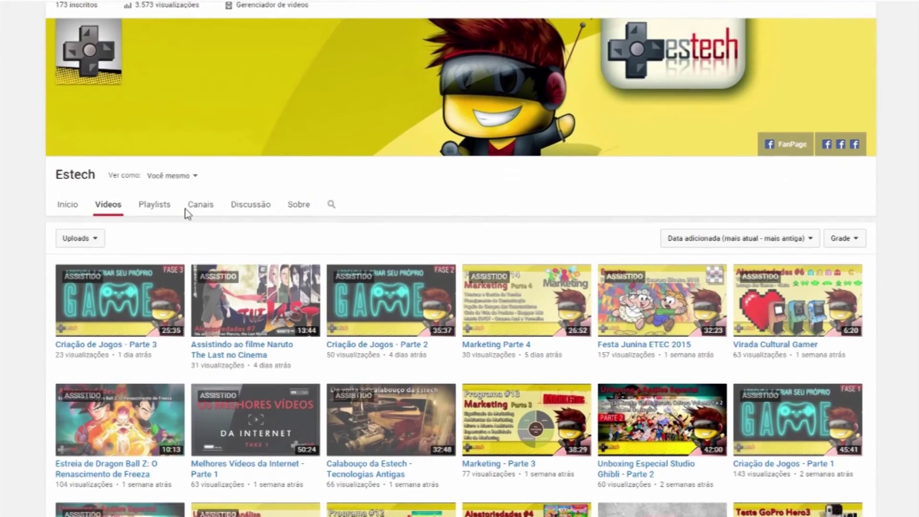
- View the playlists, then open Compartilhar on Estech's Naruto The Last cinema post
click(147, 206)
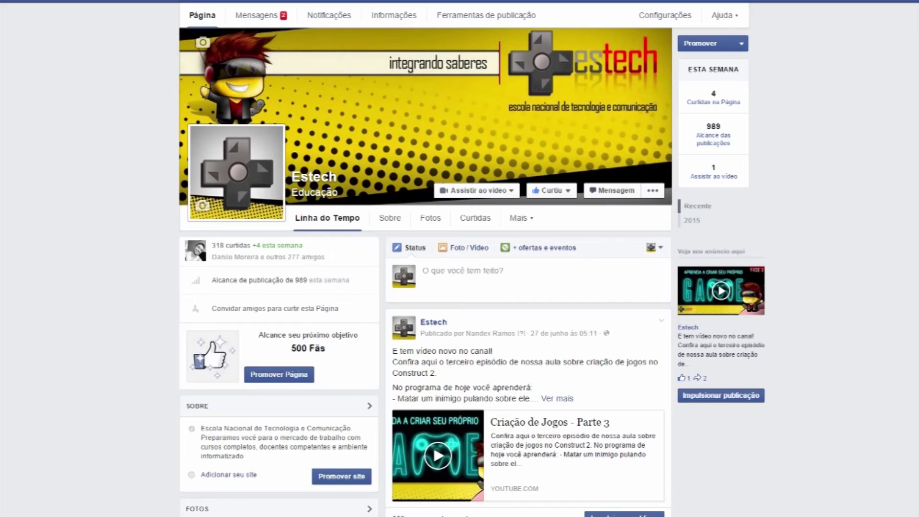
scroll(425, 272, down, 2)
scroll(425, 272, down, 4)
scroll(425, 272, down, 1)
scroll(425, 272, down, 1)
scroll(538, 392, down, 2)
scroll(538, 391, down, 2)
scroll(538, 391, down, 2)
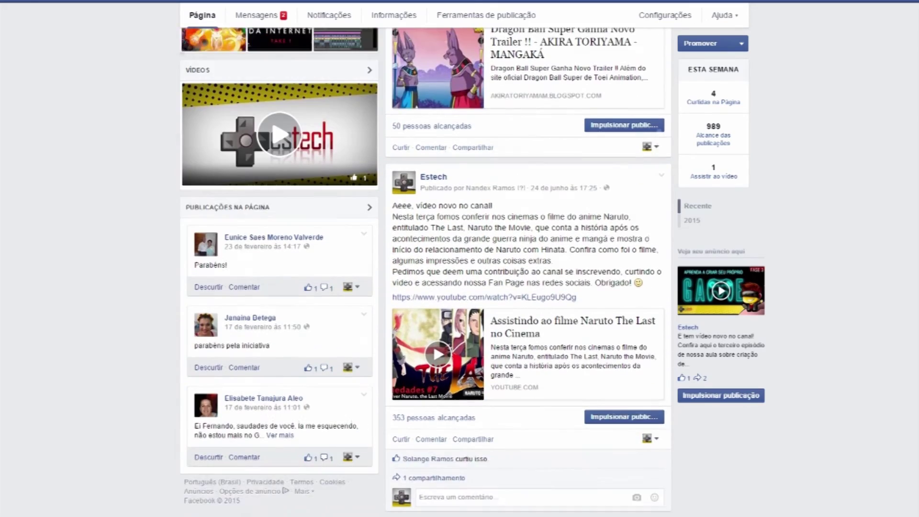
scroll(539, 391, down, 1)
click(479, 417)
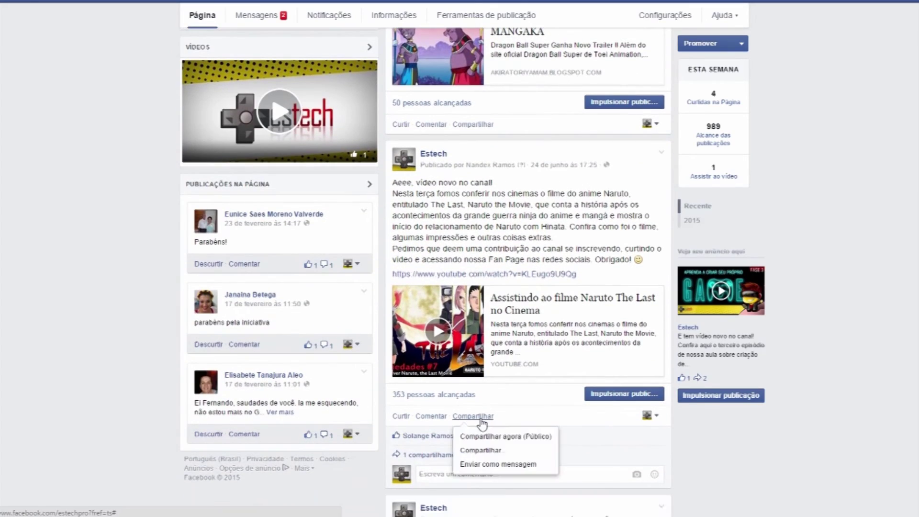